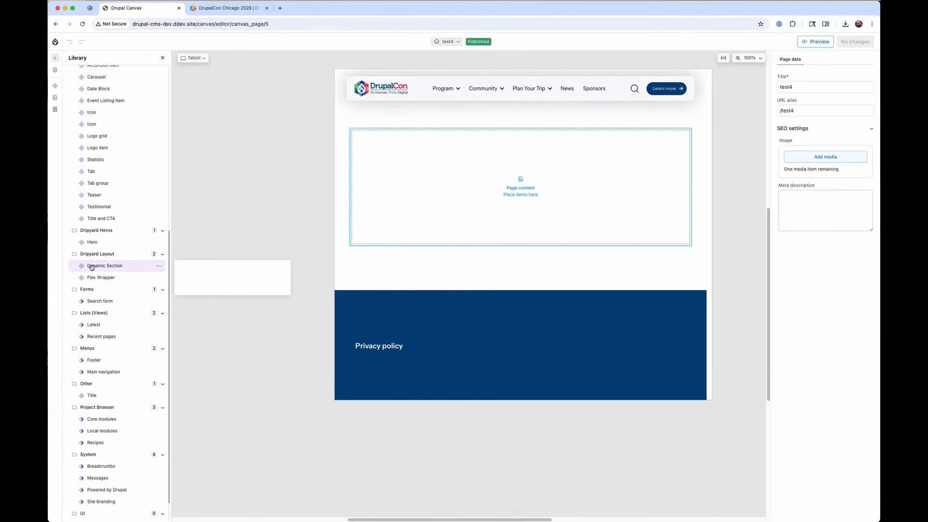
- Add a Dynamic Section to the page content and place a Hero component in its Cell 1
{"action": "left_click_drag", "start_coordinate": [91, 267], "coordinate": [371, 211]}
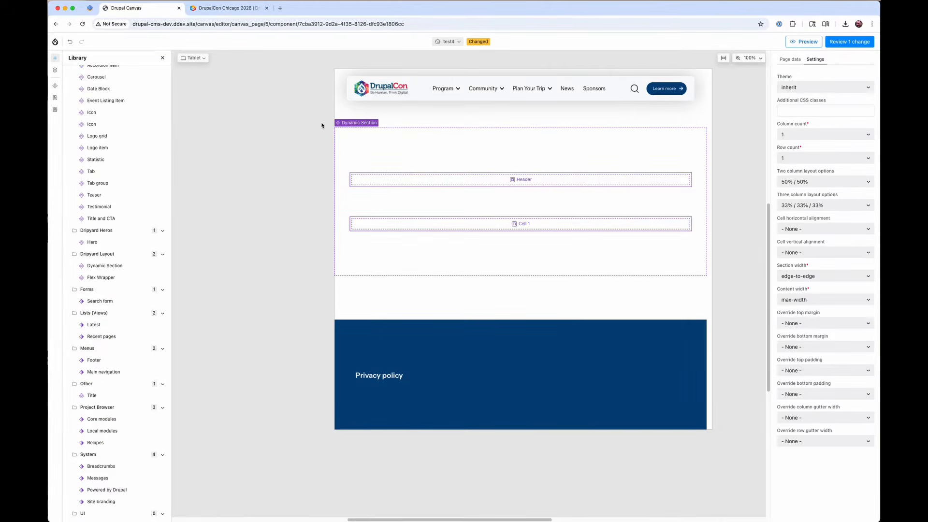
{"action": "scroll", "coordinate": [121, 289], "scroll_direction": "up", "scroll_amount": 10}
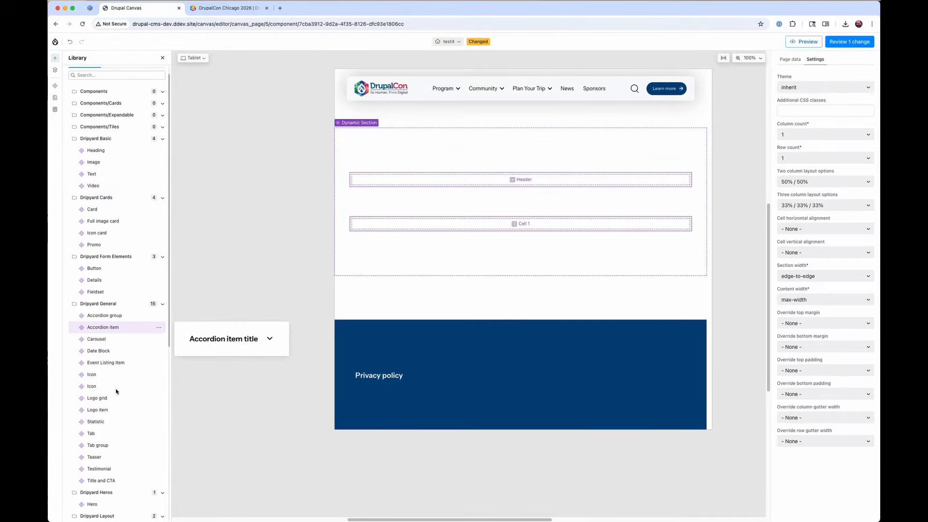
{"action": "left_click_drag", "start_coordinate": [92, 504], "coordinate": [523, 217]}
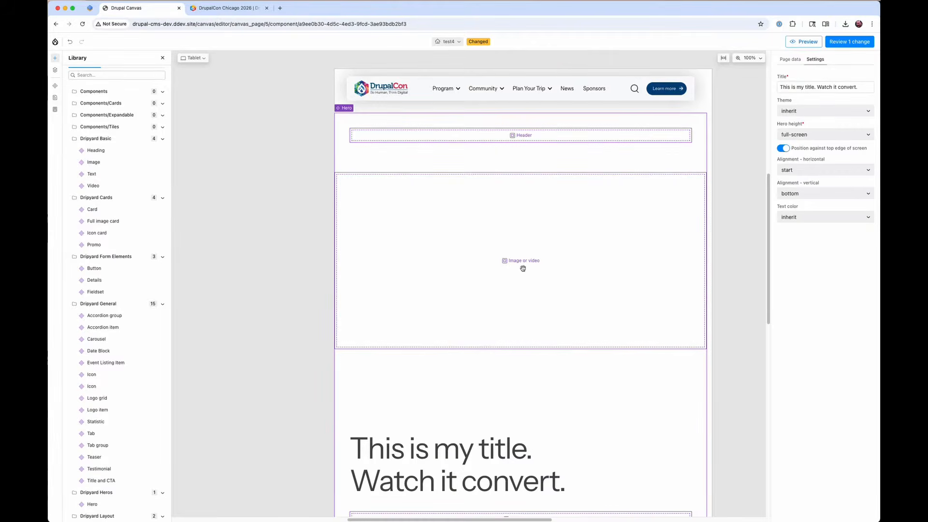
- Add an Image component to the hero's media slot, using the Chicago skyline photo ricky-beron from the media library
{"action": "left_click_drag", "start_coordinate": [93, 161], "coordinate": [600, 248]}
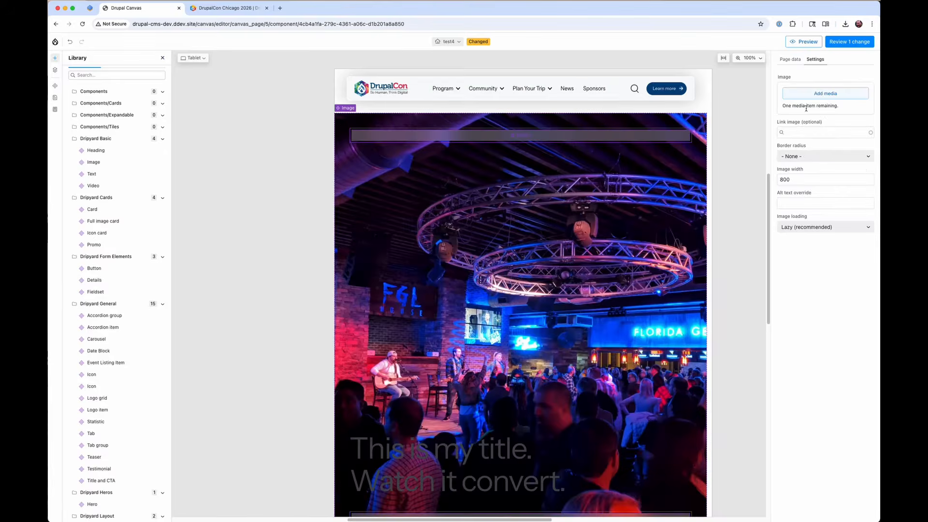
{"action": "left_click", "coordinate": [809, 95]}
{"action": "scroll", "coordinate": [348, 187], "scroll_direction": "down", "scroll_amount": 5}
{"action": "left_click", "coordinate": [366, 410]}
{"action": "left_click", "coordinate": [665, 498]}
{"action": "scroll", "coordinate": [445, 373], "scroll_direction": "down", "scroll_amount": 3}
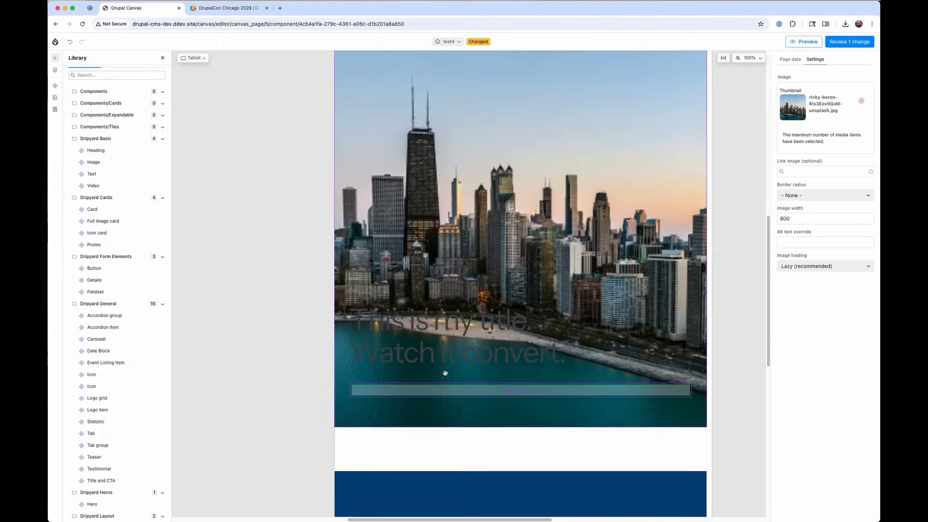
{"action": "scroll", "coordinate": [100, 319], "scroll_direction": "down", "scroll_amount": 3}
- Set the hero's text color to white
{"action": "left_click", "coordinate": [55, 70]}
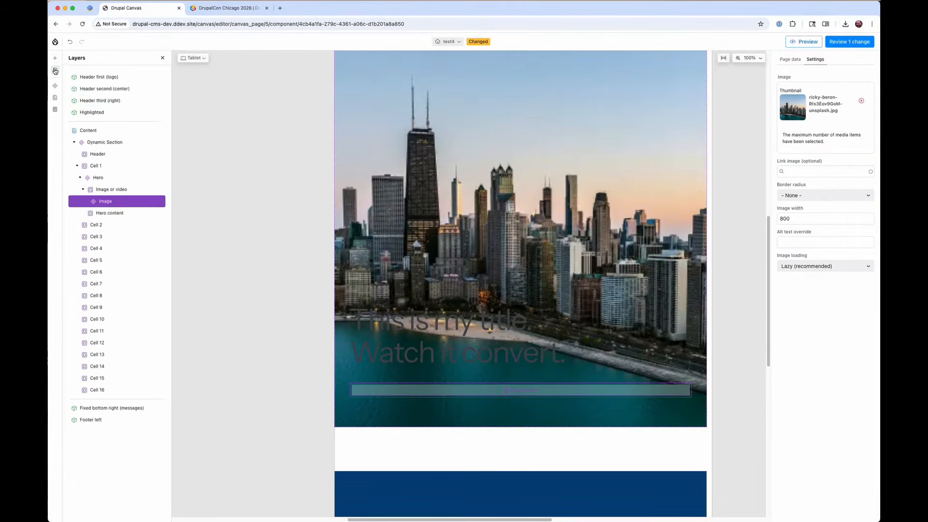
{"action": "left_click", "coordinate": [107, 180]}
{"action": "left_click", "coordinate": [799, 220]}
{"action": "left_click", "coordinate": [802, 241]}
- Place a Flex Wrapper in the hero's content slot below the title
{"action": "left_click", "coordinate": [55, 58]}
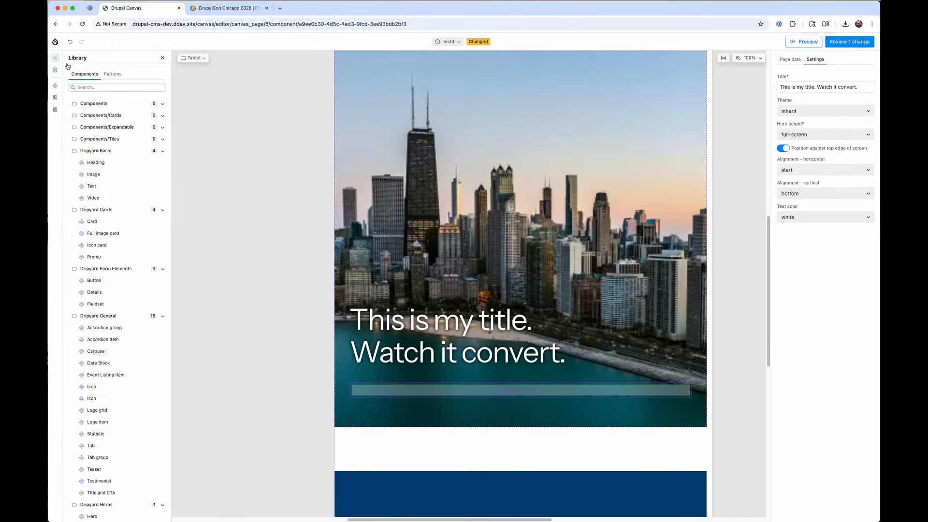
{"action": "scroll", "coordinate": [120, 383], "scroll_direction": "down", "scroll_amount": 6}
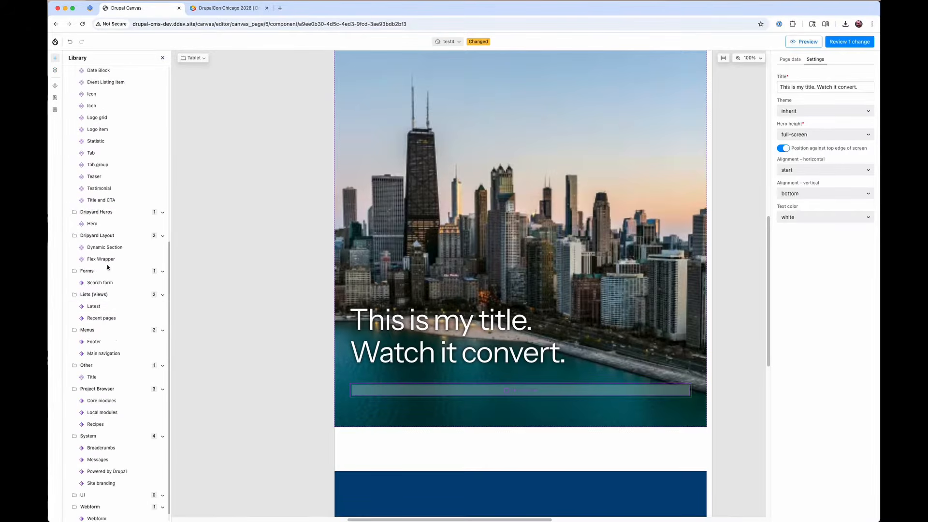
{"action": "left_click", "coordinate": [460, 389]}
- Add a large primary button reading "Register Today" with an arrow-right suffix icon inside the Flex Wrapper
{"action": "scroll", "coordinate": [111, 227], "scroll_direction": "up", "scroll_amount": 6}
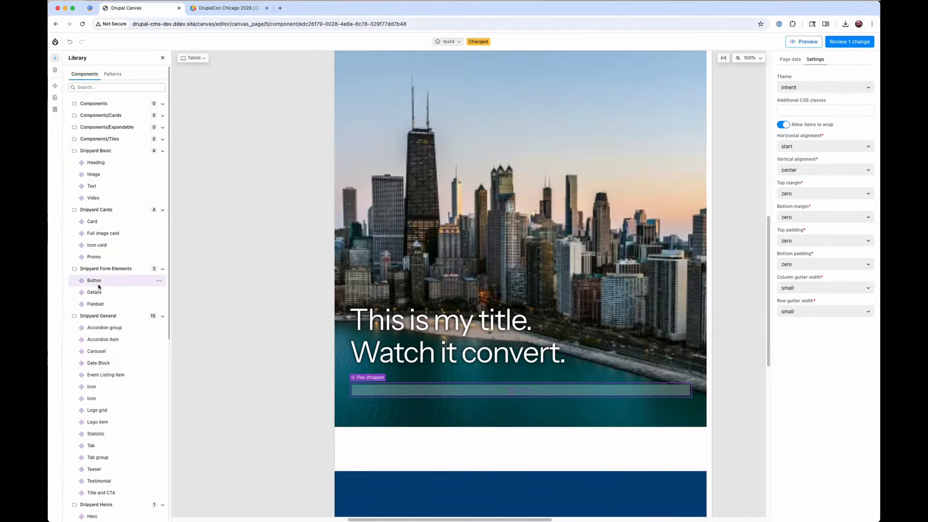
{"action": "left_click_drag", "start_coordinate": [99, 287], "coordinate": [430, 389]}
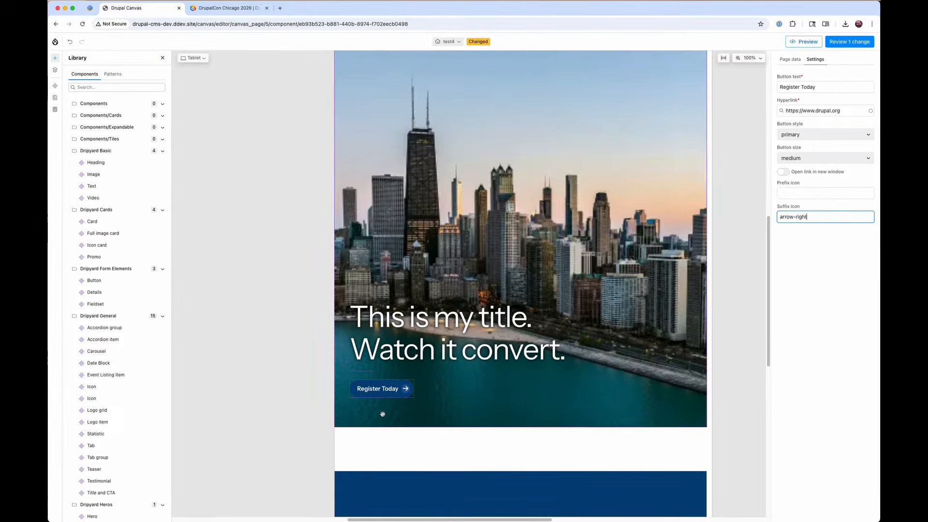
{"action": "left_click", "coordinate": [801, 159]}
{"action": "left_click", "coordinate": [801, 192]}
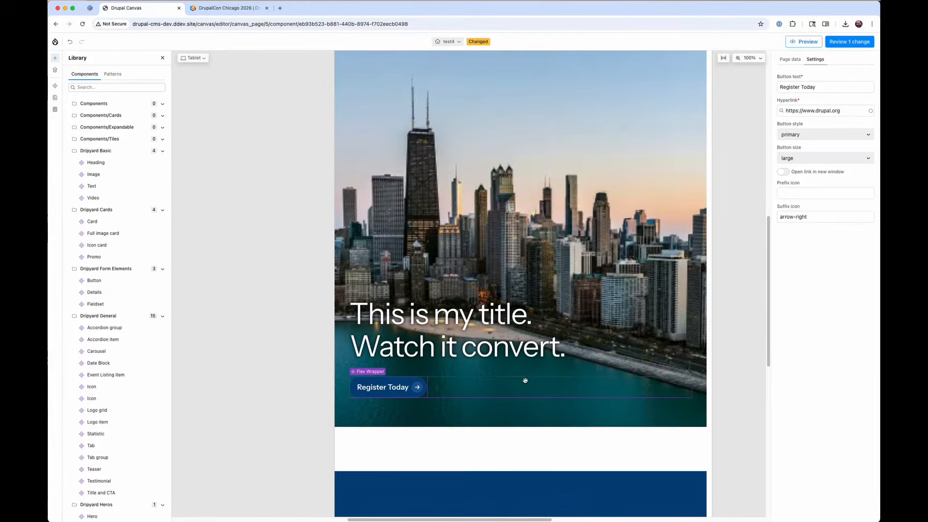
- Duplicate the Register Today button, set the copy to the default style and change its text to "Checkout Sessions"
{"action": "left_click", "coordinate": [800, 141]}
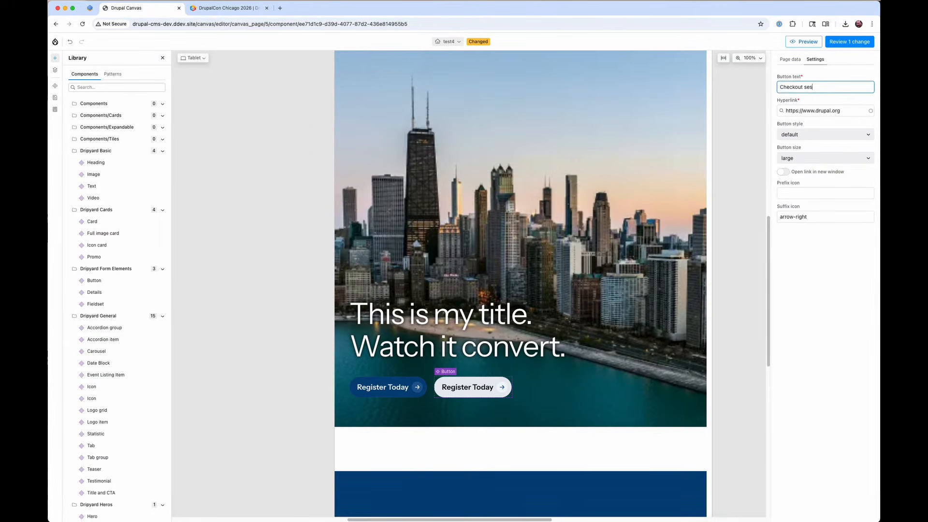
{"action": "key", "text": "super+Tab"}
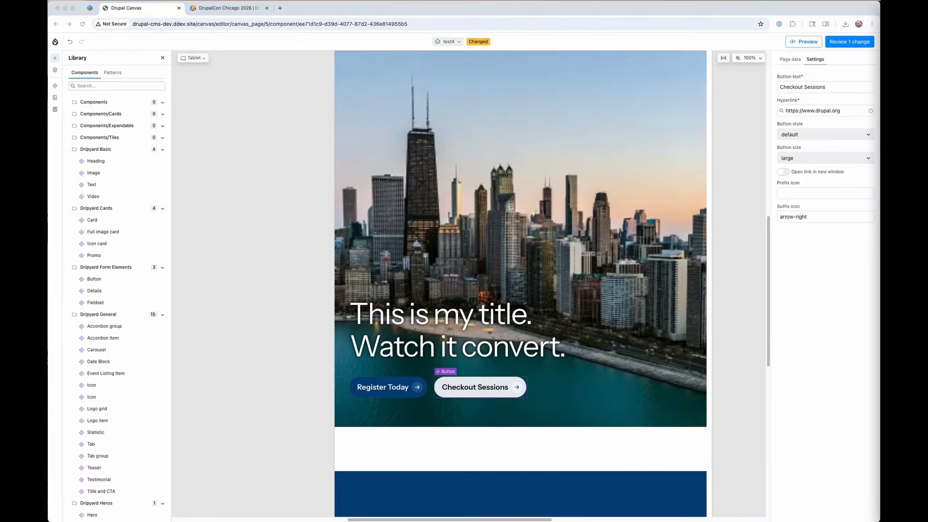
{"action": "key", "text": "super+Tab"}
- Set the hero's title to "DrupalCon 2026 is Coming to Chicago"
{"action": "left_click", "coordinate": [55, 70]}
{"action": "left_click", "coordinate": [98, 178]}
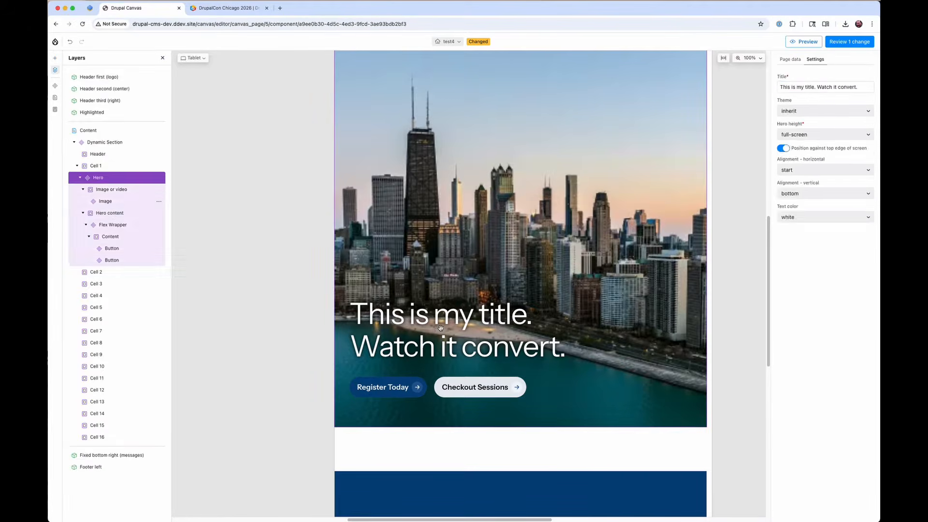
{"action": "left_click", "coordinate": [106, 201]}
{"action": "left_click", "coordinate": [448, 260]}
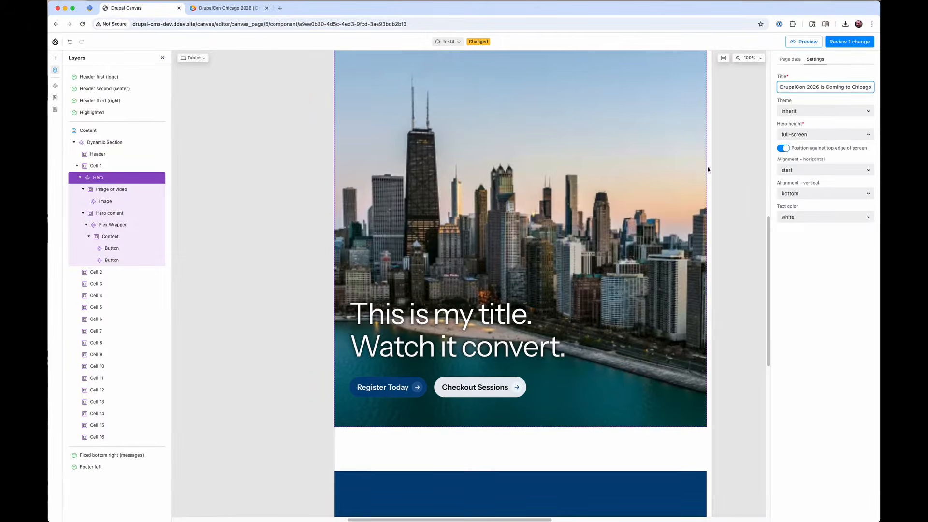
- Add a Text component above the hero buttons reading "The biggest open-source event in North America, DrupalCon 2026, is coming to Chicago"
{"action": "left_click", "coordinate": [55, 58]}
{"action": "left_click_drag", "start_coordinate": [91, 186], "coordinate": [437, 302]}
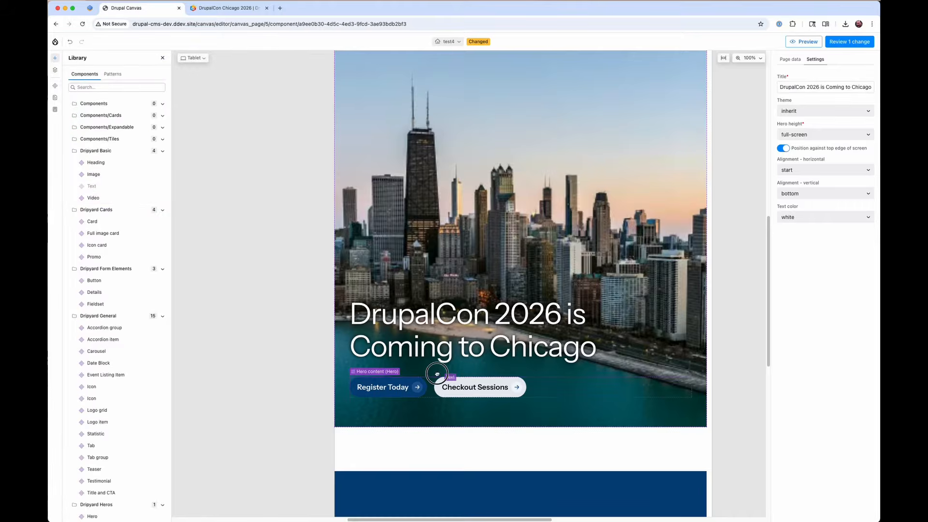
{"action": "left_click_drag", "start_coordinate": [468, 372], "coordinate": [467, 372]}
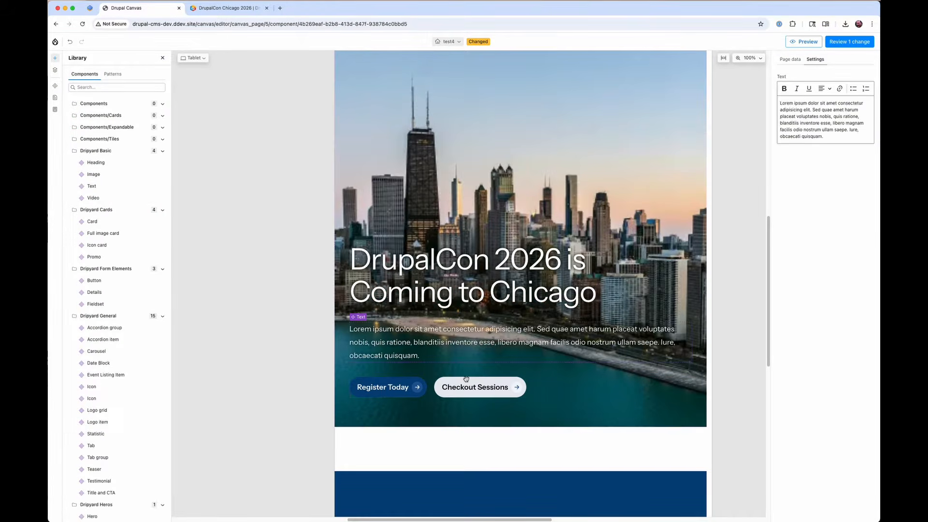
{"action": "left_click", "coordinate": [808, 130]}
{"action": "key", "text": "BackSpace"}
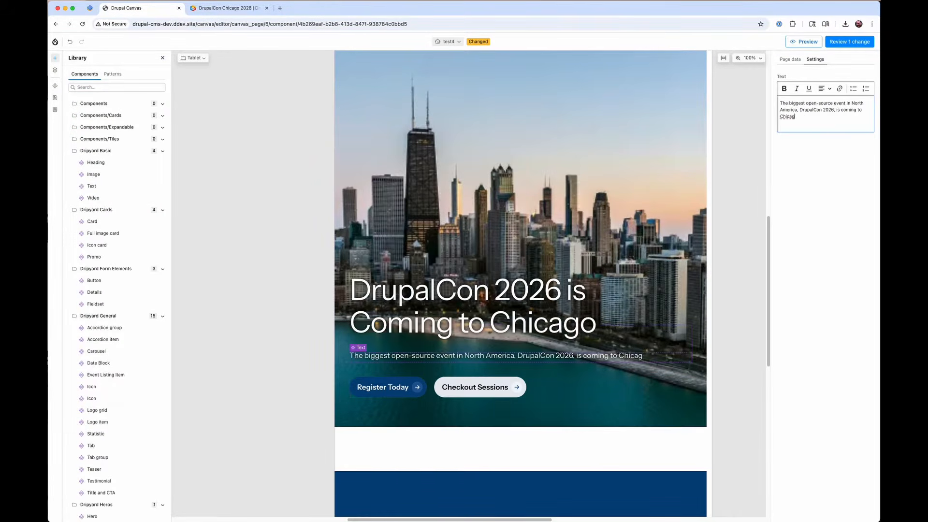
- Replace the hero image's width value and check the hero in the full-width page preview
{"action": "left_click", "coordinate": [678, 92]}
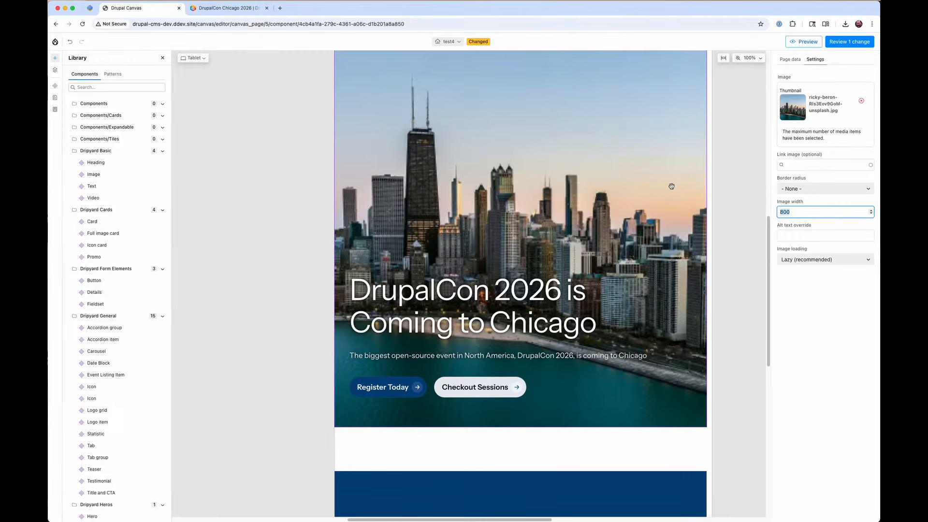
{"action": "key", "text": "BackSpace"}
{"action": "left_click", "coordinate": [800, 42]}
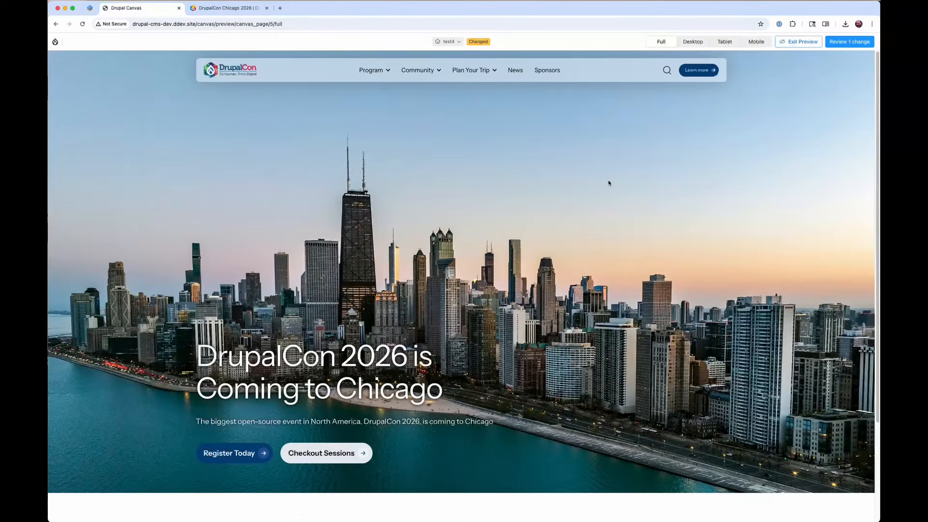
{"action": "scroll", "coordinate": [608, 183], "scroll_direction": "down", "scroll_amount": 3}
{"action": "scroll", "coordinate": [608, 183], "scroll_direction": "up", "scroll_amount": 3}
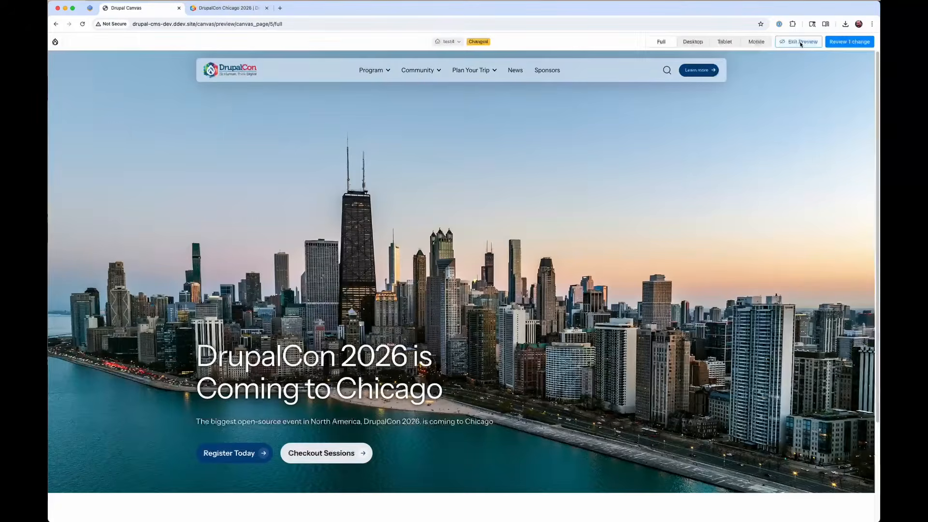
{"action": "left_click", "coordinate": [798, 42]}
- Add a second Dynamic Section below the hero and place a Card component in its first cell
{"action": "scroll", "coordinate": [448, 246], "scroll_direction": "down", "scroll_amount": 5}
{"action": "scroll", "coordinate": [127, 414], "scroll_direction": "down", "scroll_amount": 3}
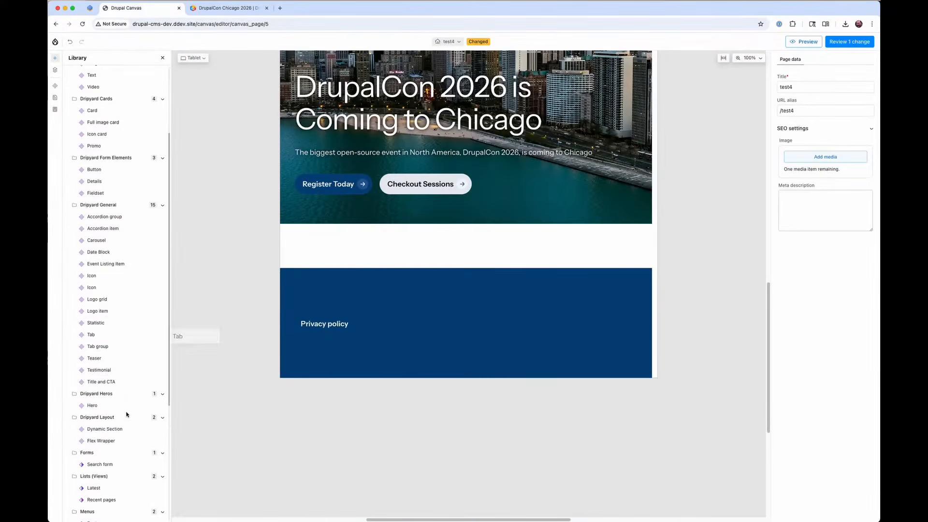
{"action": "left_click_drag", "start_coordinate": [433, 235], "coordinate": [433, 237]}
{"action": "left_click_drag", "start_coordinate": [92, 110], "coordinate": [408, 319]}
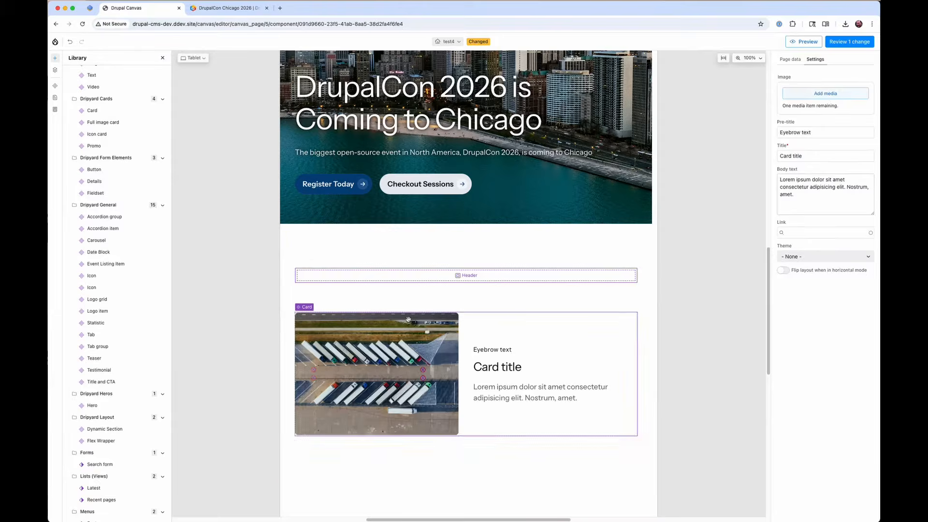
- Try a four-column layout for the card's section, then set its column count back to 1
{"action": "left_click", "coordinate": [520, 251]}
{"action": "left_click", "coordinate": [792, 134]}
{"action": "left_click", "coordinate": [790, 157]}
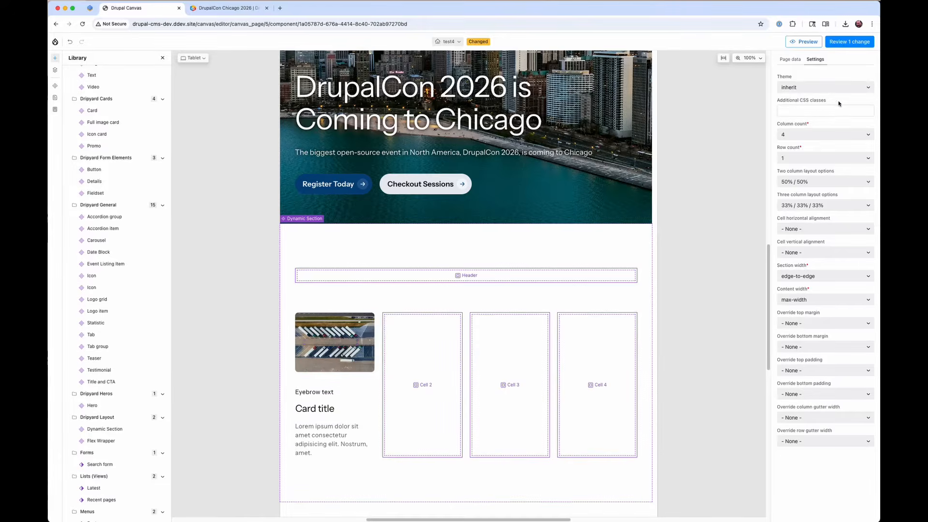
{"action": "left_click", "coordinate": [822, 88]}
{"action": "left_click", "coordinate": [812, 67]}
{"action": "left_click", "coordinate": [821, 134]}
{"action": "left_click", "coordinate": [787, 128]}
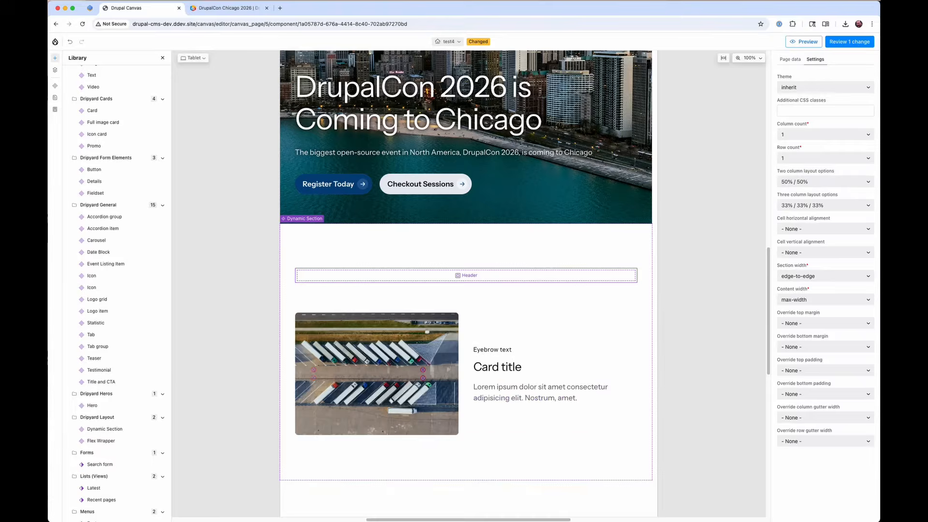
- Set the card's image to chicago-block.png from the media library
{"action": "left_click", "coordinate": [586, 338]}
{"action": "left_click", "coordinate": [841, 91]}
{"action": "scroll", "coordinate": [553, 361], "scroll_direction": "down", "scroll_amount": 5}
{"action": "left_click", "coordinate": [662, 331]}
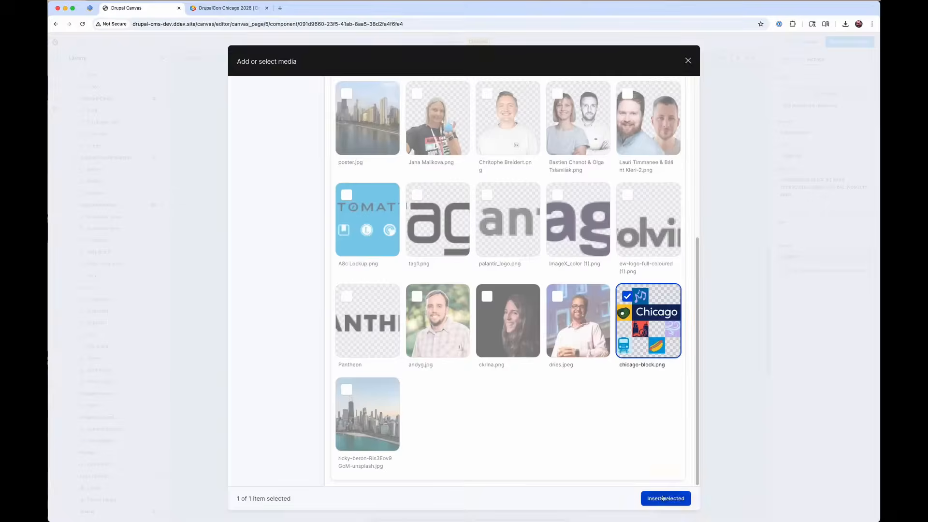
{"action": "left_click", "coordinate": [665, 498]}
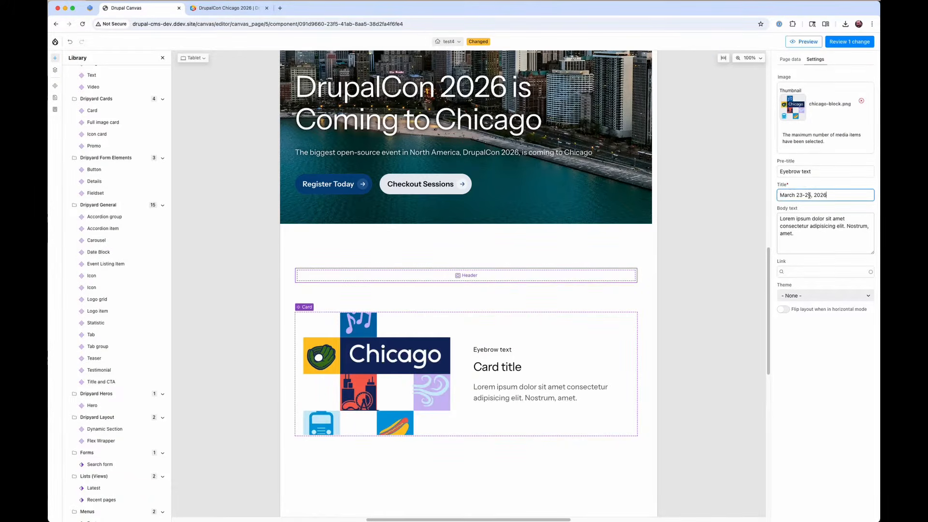
- Title the card "March 23-26, 2026", replace its body text with the DrupalCon 2026 Chicago description and clear the pre-title
{"action": "key", "text": "super+Tab"}
{"action": "triple_click", "coordinate": [816, 236]}
{"action": "type", "text": "The biggest open-source event in North America, DrupalCon 2026, is coming to Chicago, Illinois—a city known for its vibrant tech community, stunning architecture, and deep-rooted innovation! We can't wait to see you at this one-of-a-kind experience."}
{"action": "triple_click", "coordinate": [805, 172]}
{"action": "key", "text": "BackSpace"}
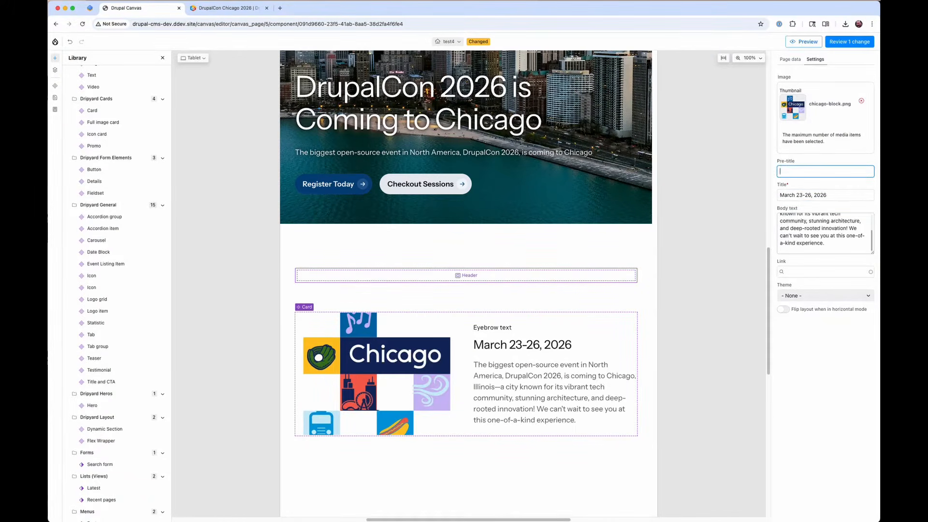
{"action": "left_click", "coordinate": [833, 245]}
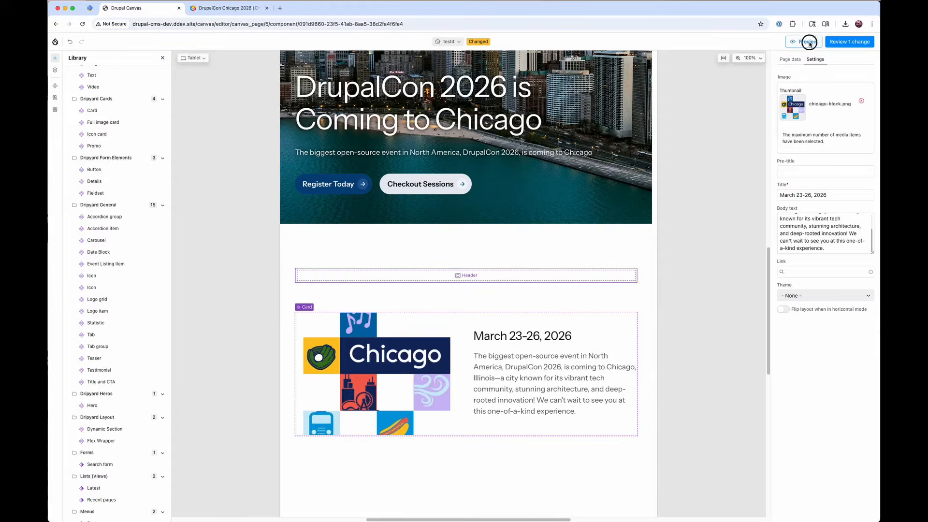
- Preview the page, then apply a pale blue theme to the card's section and a white theme to the card
{"action": "left_click", "coordinate": [809, 43]}
{"action": "scroll", "coordinate": [505, 402], "scroll_direction": "up", "scroll_amount": 10}
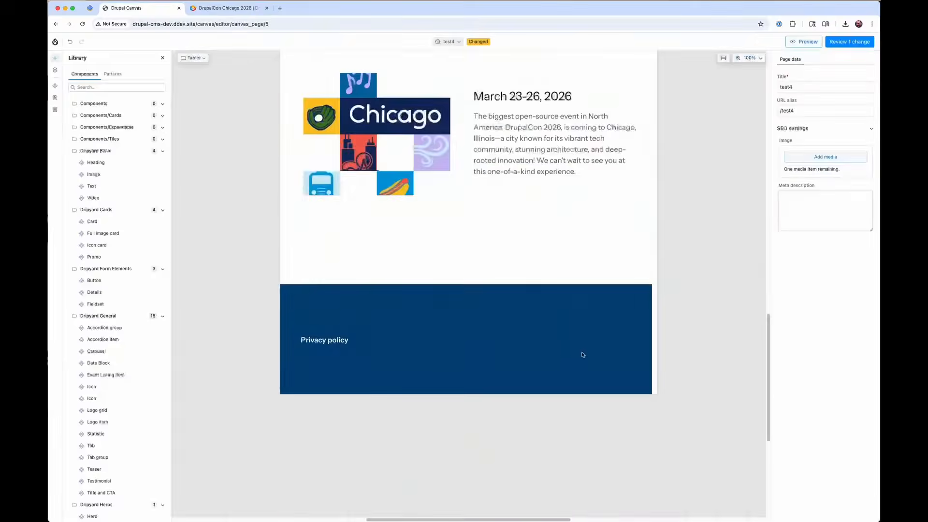
{"action": "left_click", "coordinate": [549, 334]}
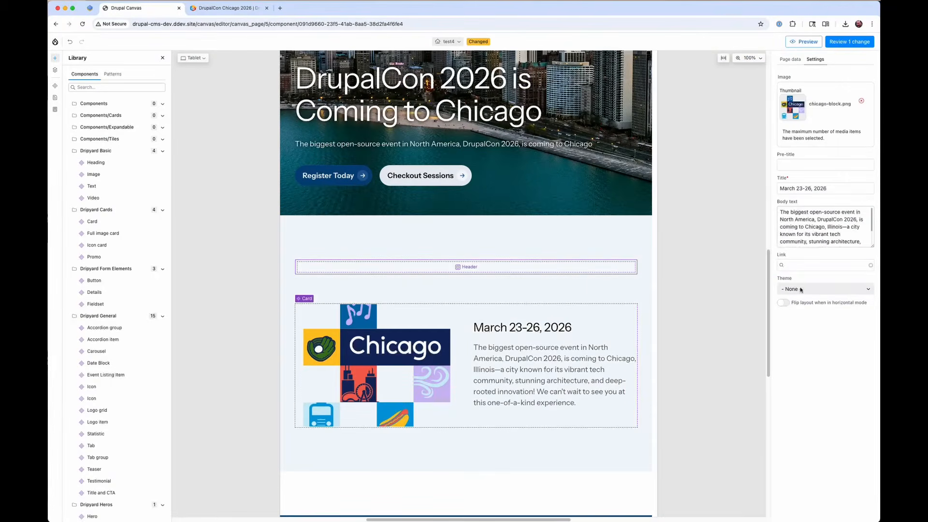
{"action": "left_click", "coordinate": [801, 290]}
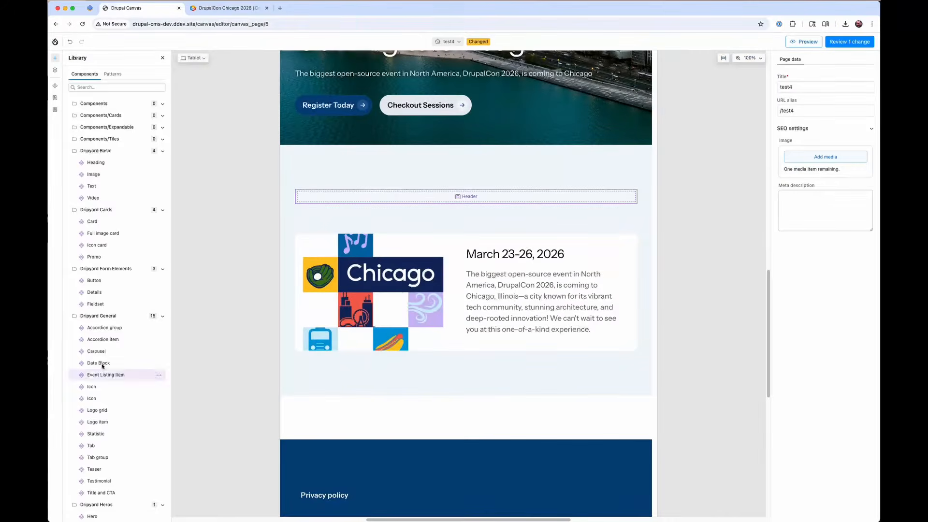
- Add a Dynamic Section below the card's section with 4 columns and 2 rows
{"action": "scroll", "coordinate": [104, 357], "scroll_direction": "down", "scroll_amount": 10}
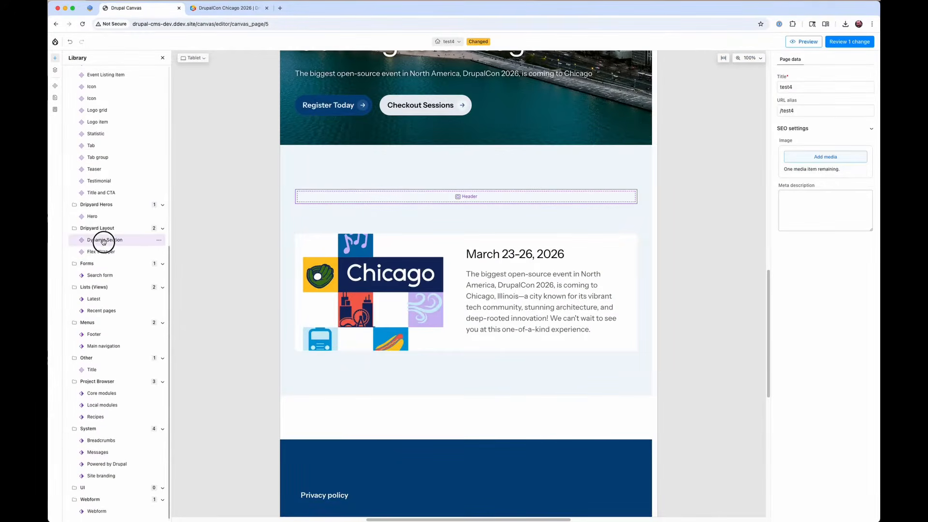
{"action": "left_click_drag", "start_coordinate": [104, 241], "coordinate": [392, 401]}
{"action": "left_click", "coordinate": [792, 136]}
{"action": "left_click", "coordinate": [793, 159]}
{"action": "left_click", "coordinate": [793, 158]}
{"action": "left_click", "coordinate": [789, 167]}
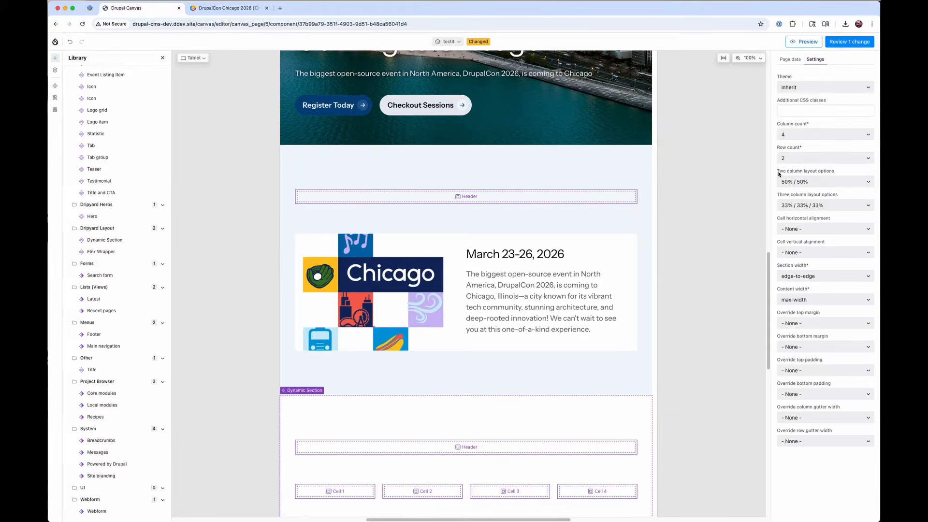
{"action": "scroll", "coordinate": [116, 242], "scroll_direction": "up", "scroll_amount": 5}
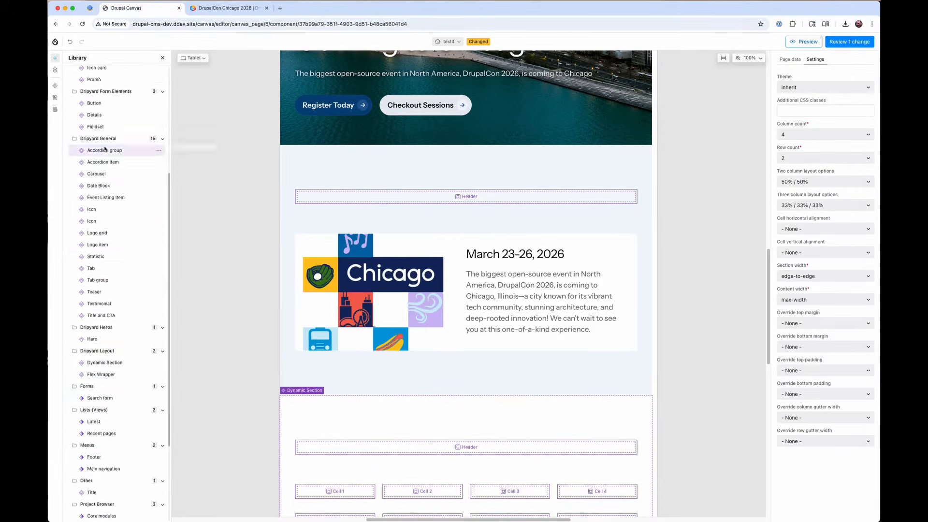
- Add a Heading reading "Explore, Learn, and Build Better with Drupal" to the four-column section's header, with zero top and bottom margins
{"action": "left_click_drag", "start_coordinate": [96, 110], "coordinate": [421, 422]}
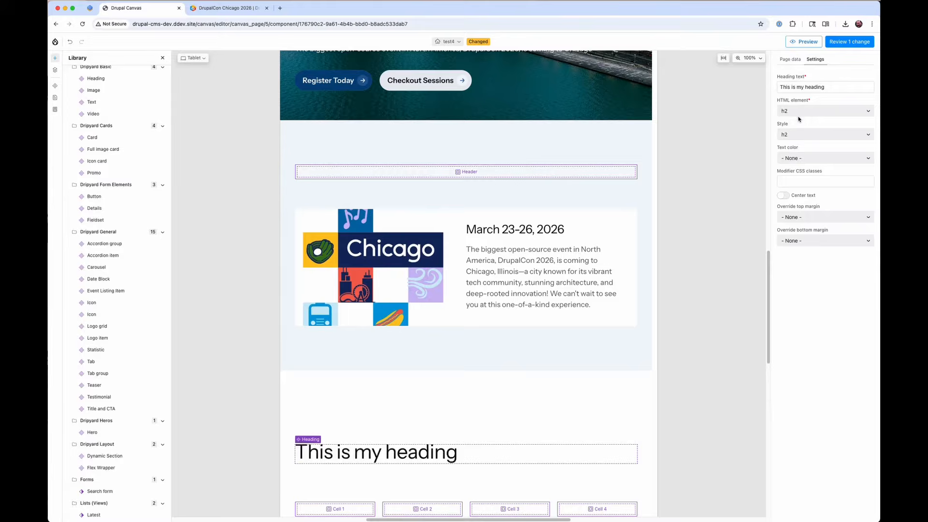
{"action": "left_click", "coordinate": [800, 217]}
{"action": "left_click", "coordinate": [805, 244]}
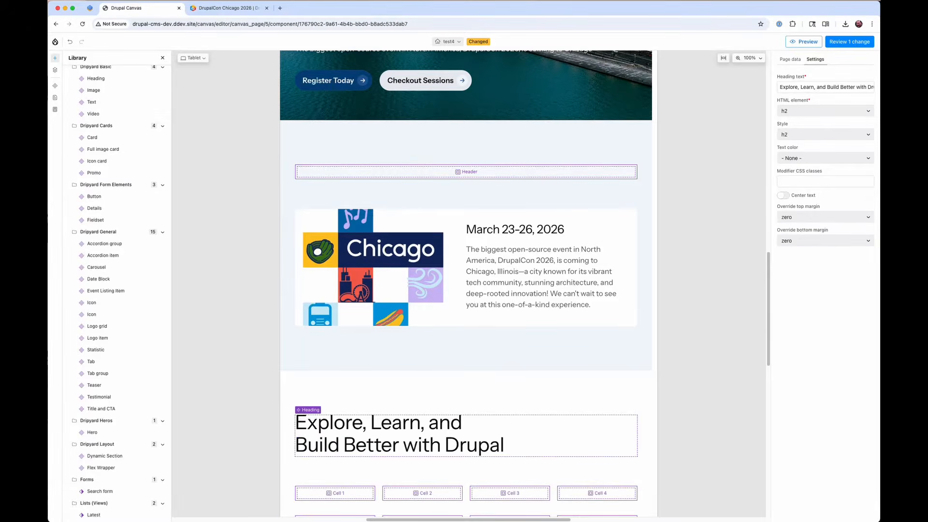
- Place an Icon card in the first cell of the four-column section and set its icon size to small
{"action": "scroll", "coordinate": [698, 136], "scroll_direction": "down", "scroll_amount": 5}
{"action": "scroll", "coordinate": [110, 136], "scroll_direction": "up", "scroll_amount": 1}
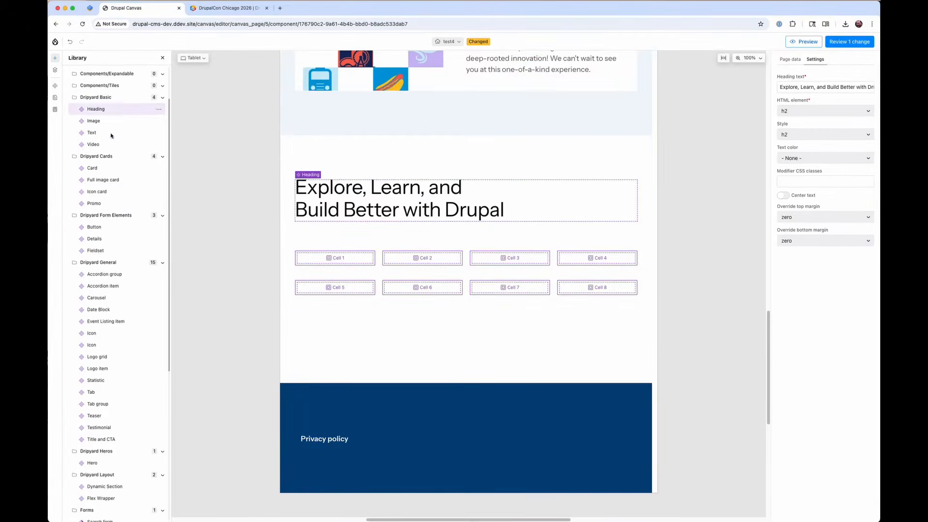
{"action": "left_click_drag", "start_coordinate": [341, 259], "coordinate": [342, 260]}
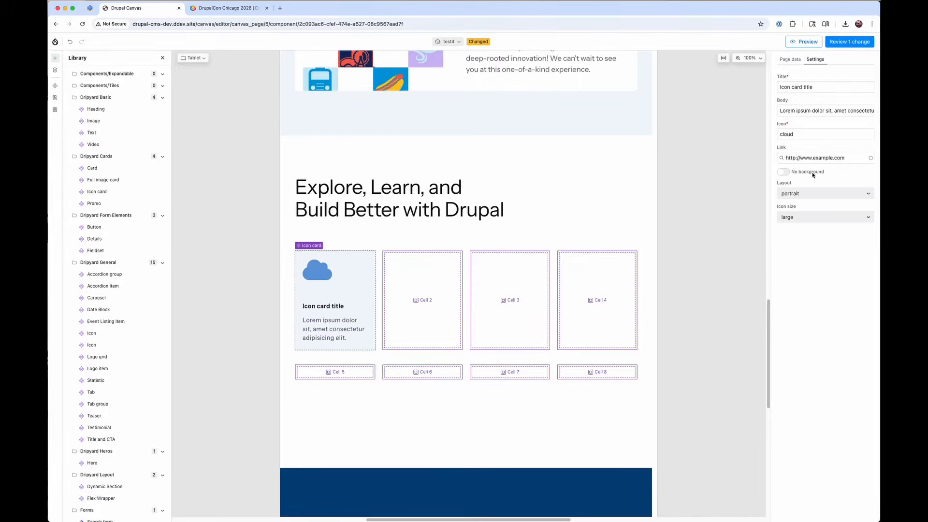
{"action": "left_click", "coordinate": [786, 224]}
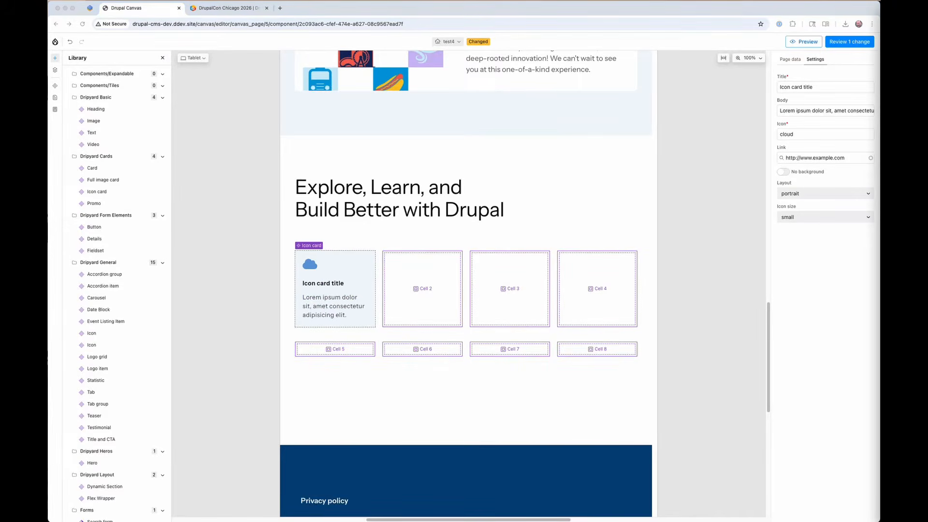
{"action": "left_click", "coordinate": [339, 299]}
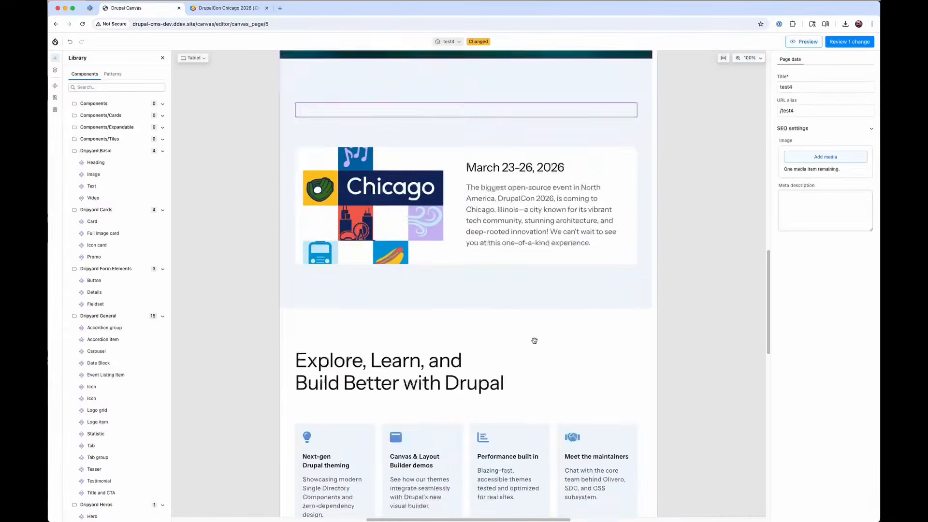
- Compare the primary, dark and white themes on the icon cards' section and settle on primary
{"action": "scroll", "coordinate": [534, 340], "scroll_direction": "down", "scroll_amount": 2}
{"action": "left_click", "coordinate": [533, 341]}
{"action": "left_click", "coordinate": [796, 88]}
{"action": "left_click", "coordinate": [795, 139]}
{"action": "left_click", "coordinate": [806, 88]}
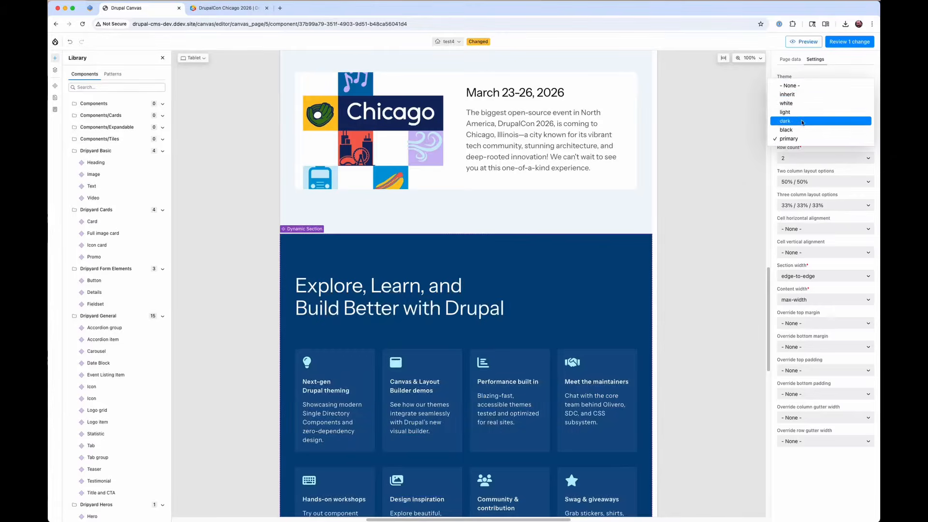
{"action": "left_click", "coordinate": [802, 120]}
{"action": "left_click", "coordinate": [802, 88]}
{"action": "left_click", "coordinate": [801, 103]}
{"action": "left_click", "coordinate": [822, 88]}
{"action": "left_click", "coordinate": [795, 138]}
- Add a Dynamic Section below the icon cards' section and place a Title and CTA component in its header
{"action": "scroll", "coordinate": [538, 332], "scroll_direction": "down", "scroll_amount": 4}
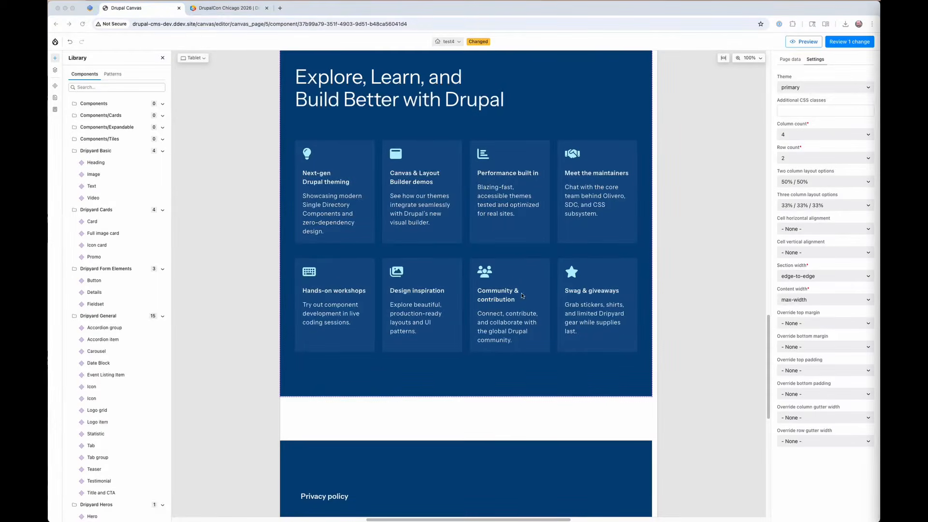
{"action": "left_click", "coordinate": [382, 326]}
{"action": "scroll", "coordinate": [145, 365], "scroll_direction": "down", "scroll_amount": 6}
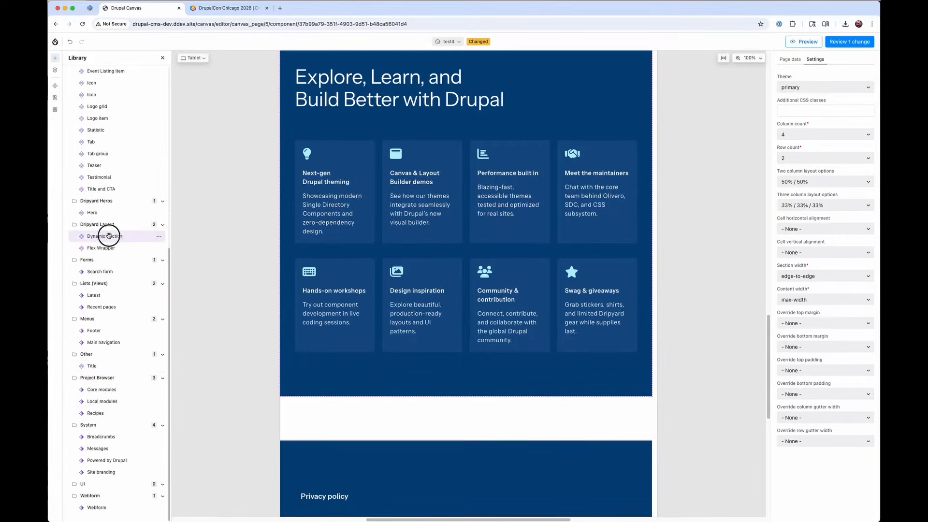
{"action": "left_click_drag", "start_coordinate": [312, 270], "coordinate": [478, 437]}
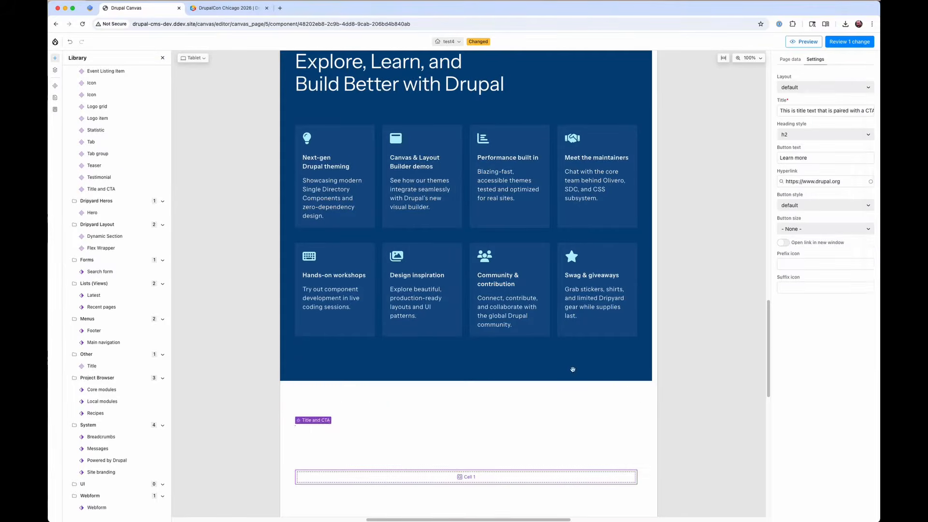
- Set the Title and CTA's title to "Learn from experts from around the globe" and its button text to "All Speakers"
{"action": "triple_click", "coordinate": [825, 110]}
{"action": "type", "text": "Learn from experts from around the globe"}
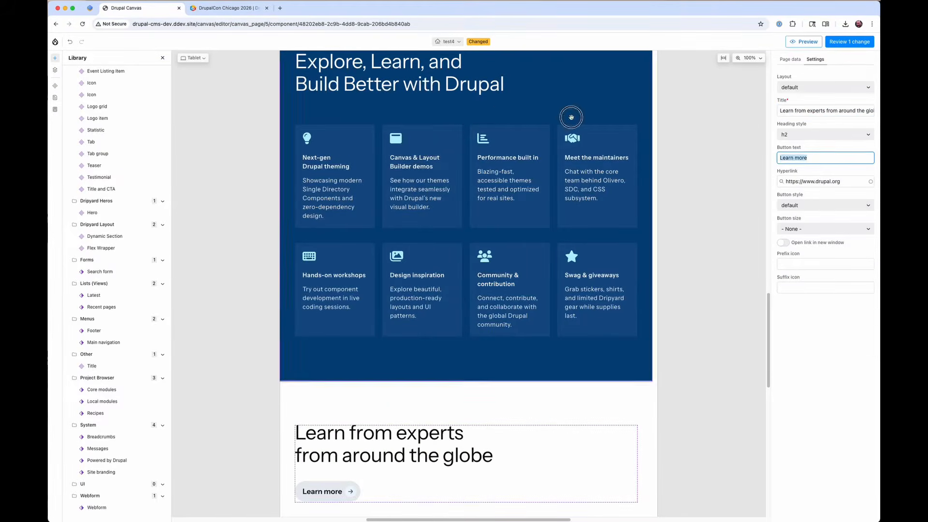
{"action": "type", "text": "All Speakers"}
- Set the speakers section to 4 columns and place a Full image card in its first cell
{"action": "scroll", "coordinate": [501, 408], "scroll_direction": "down", "scroll_amount": 5}
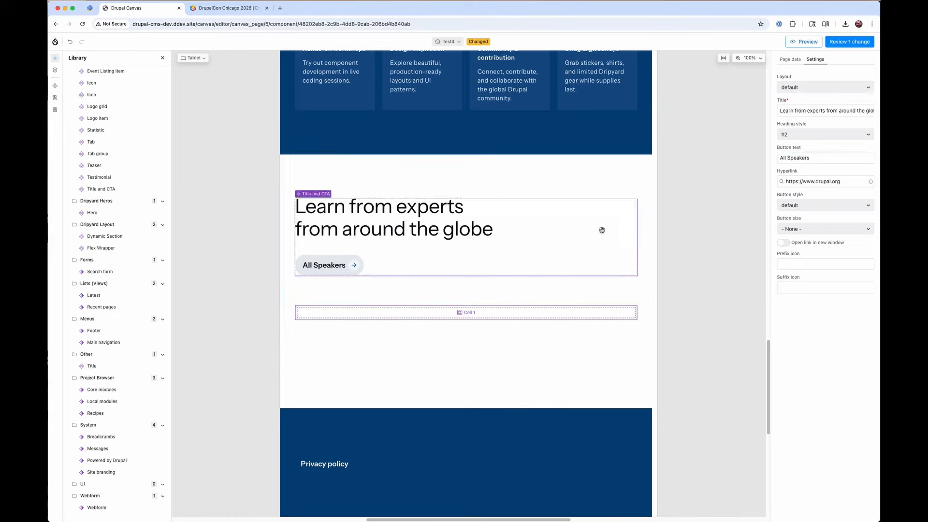
{"action": "left_click", "coordinate": [616, 182]}
{"action": "scroll", "coordinate": [116, 289], "scroll_direction": "up", "scroll_amount": 5}
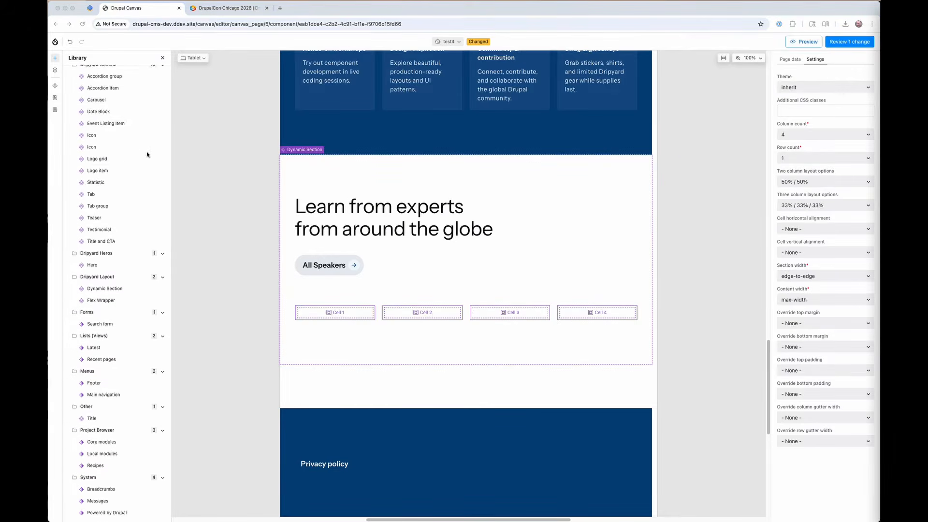
{"action": "left_click_drag", "start_coordinate": [103, 108], "coordinate": [318, 309]}
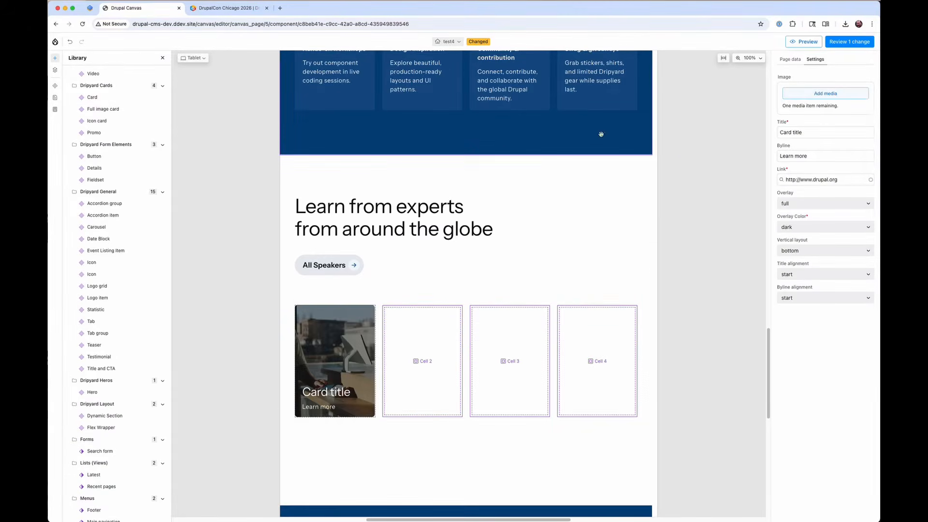
{"action": "left_click", "coordinate": [898, 116]}
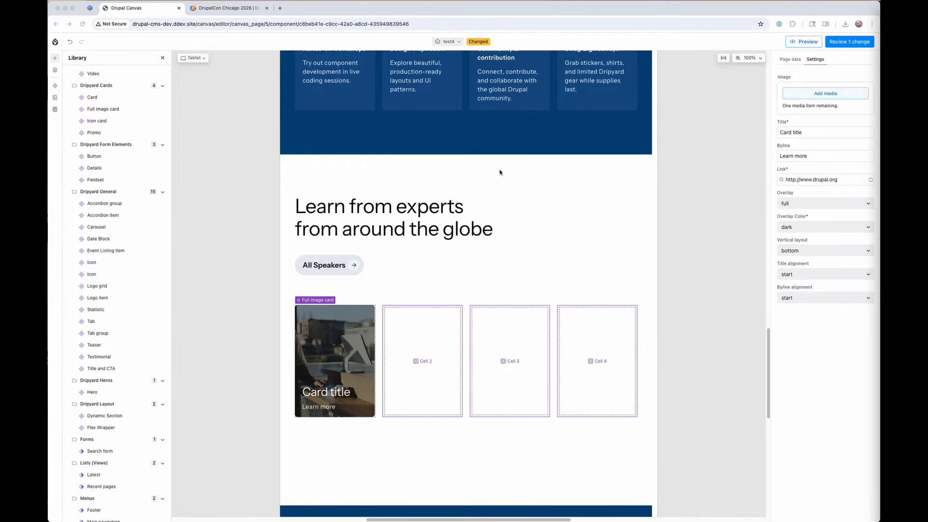
{"action": "left_click", "coordinate": [804, 95]}
{"action": "left_click", "coordinate": [509, 271]}
{"action": "left_click", "coordinate": [667, 500]}
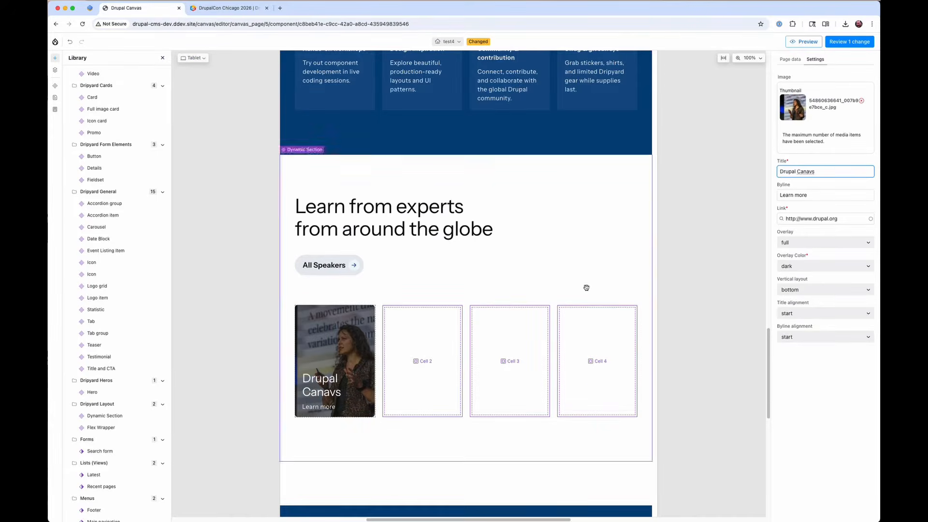
- Duplicate the Drupal Canvas card three times and distribute the cards so each of the four cells holds one
{"action": "key", "text": "super+d"}
{"action": "key", "text": "super+d"}
{"action": "key", "text": "super+d"}
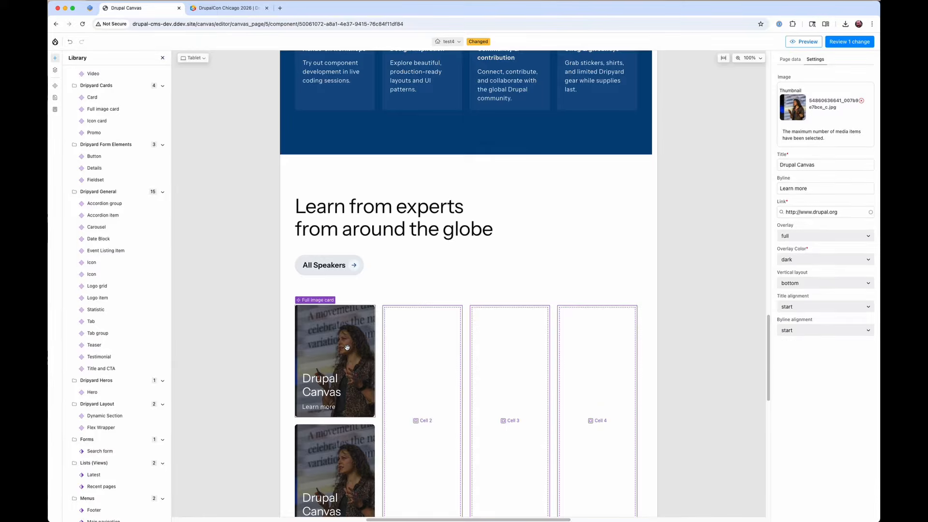
{"action": "left_click", "coordinate": [422, 362]}
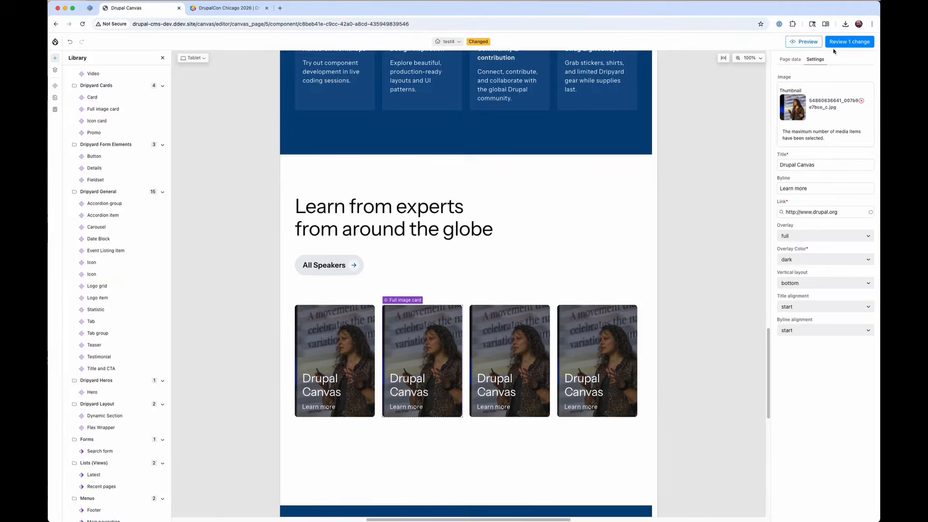
- Replace the second speaker card's image with img_4248.jpg and title the card "Recipes"
{"action": "left_click", "coordinate": [861, 100]}
{"action": "left_click", "coordinate": [827, 93]}
{"action": "left_click", "coordinate": [575, 275]}
{"action": "left_click", "coordinate": [666, 499]}
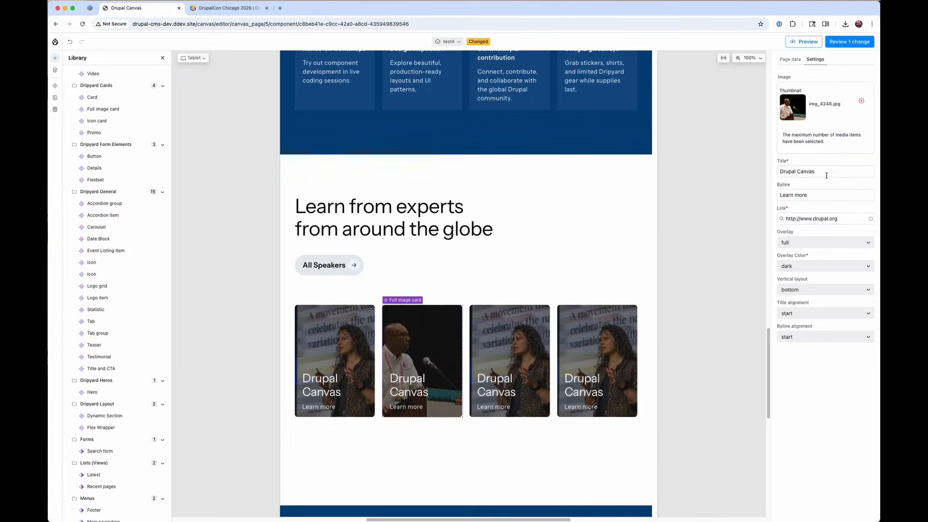
{"action": "left_click", "coordinate": [509, 360]}
{"action": "left_click", "coordinate": [861, 100]}
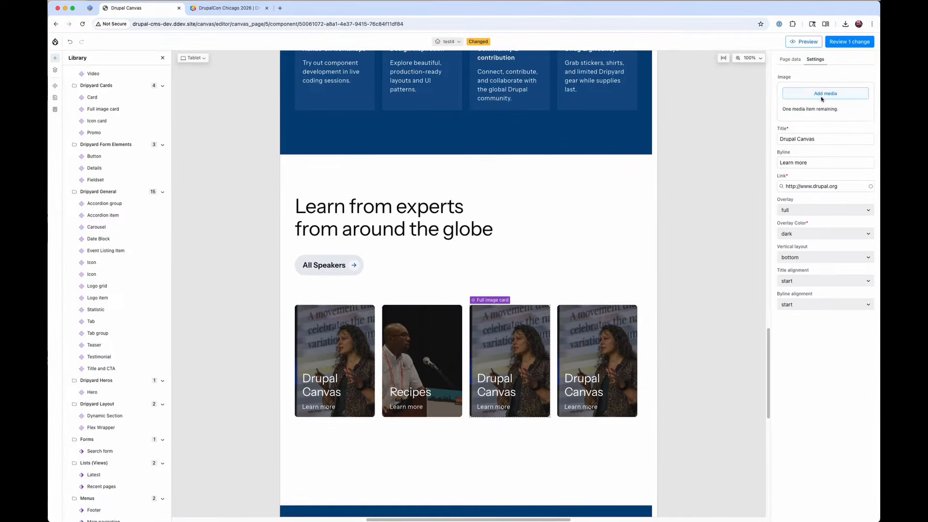
{"action": "left_click", "coordinate": [827, 92]}
{"action": "left_click", "coordinate": [367, 273]}
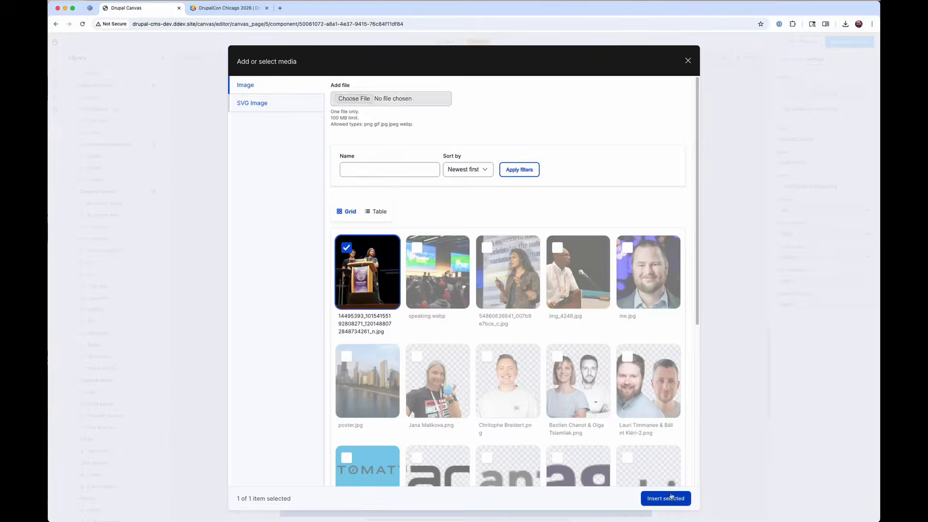
{"action": "left_click", "coordinate": [665, 498]}
- Replace the fourth speaker card's image with speaking.webp and title the card "Drupal CMS"
{"action": "left_click", "coordinate": [593, 357]}
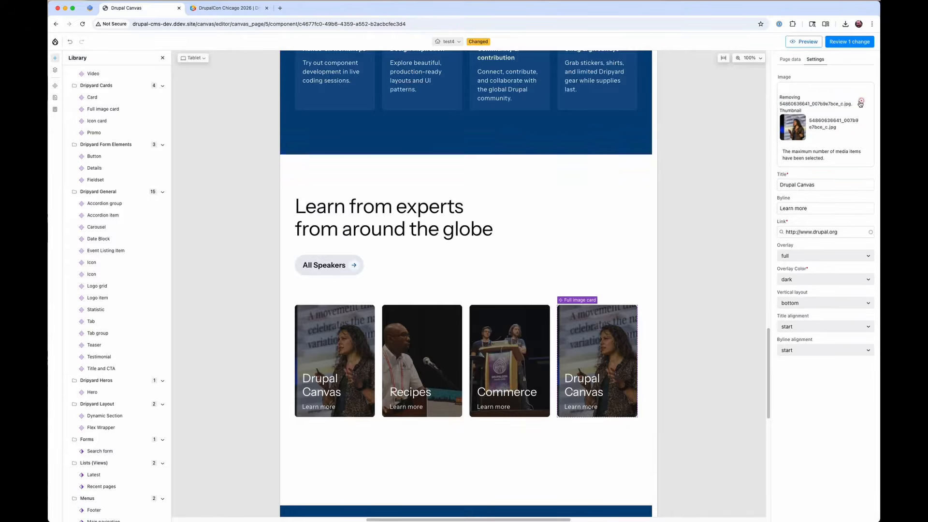
{"action": "left_click", "coordinate": [861, 101]}
{"action": "left_click", "coordinate": [827, 93]}
{"action": "left_click", "coordinate": [439, 271]}
{"action": "left_click", "coordinate": [666, 498]}
{"action": "left_click_drag", "start_coordinate": [817, 171], "coordinate": [765, 170]}
{"action": "type", "text": "D"}
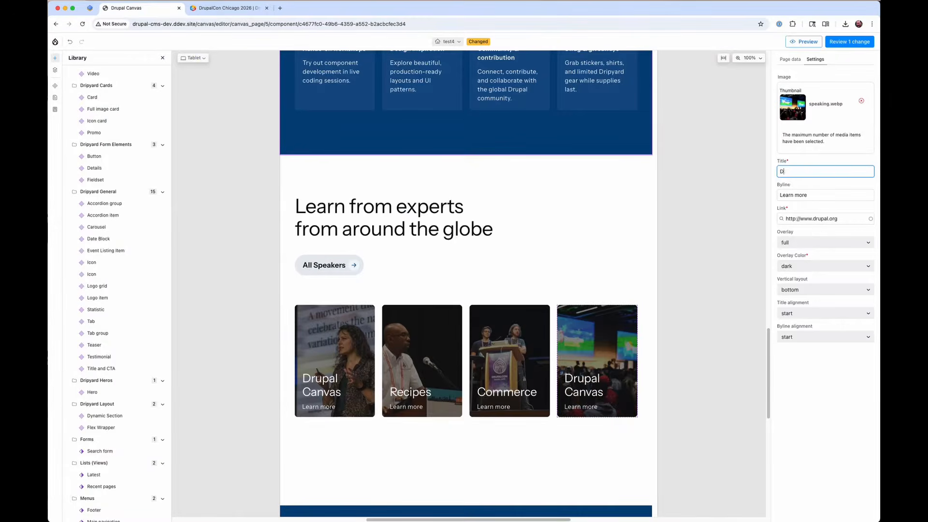
- Preview the full page down to the speaker cards and return to the editor
{"action": "left_click", "coordinate": [805, 43]}
{"action": "scroll", "coordinate": [445, 382], "scroll_direction": "down", "scroll_amount": 10}
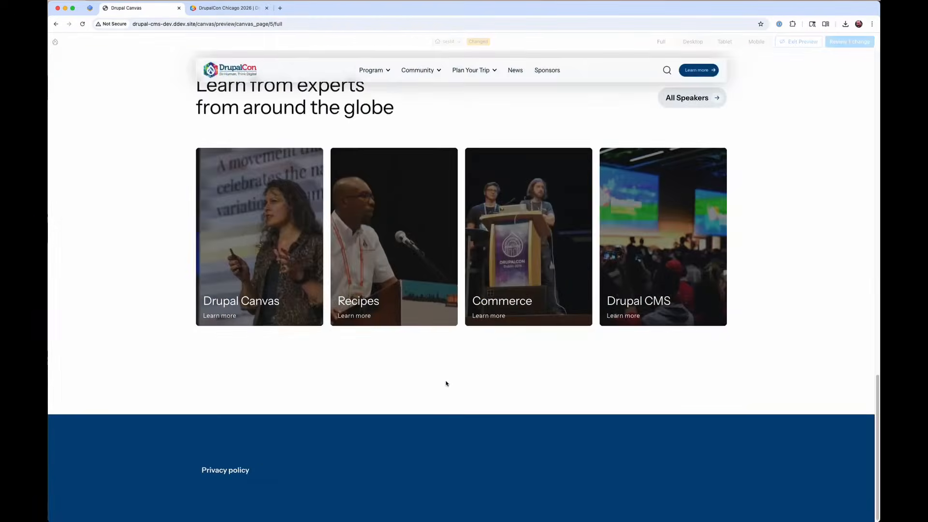
{"action": "scroll", "coordinate": [723, 241], "scroll_direction": "up", "scroll_amount": 8}
{"action": "left_click", "coordinate": [803, 42]}
- Add a Dynamic Section below the speaker cards with a Heading in its header, using zero top and bottom margins
{"action": "scroll", "coordinate": [619, 323], "scroll_direction": "down", "scroll_amount": 15}
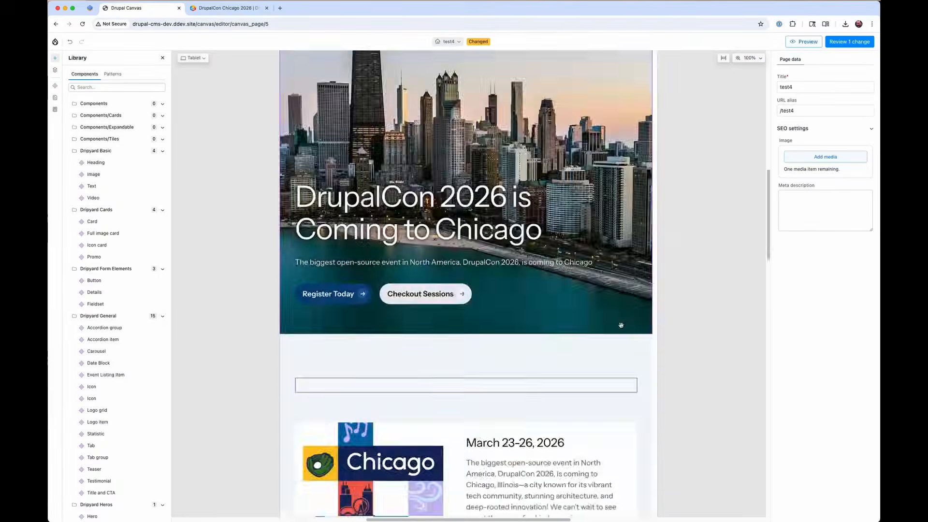
{"action": "scroll", "coordinate": [94, 386], "scroll_direction": "down", "scroll_amount": 3}
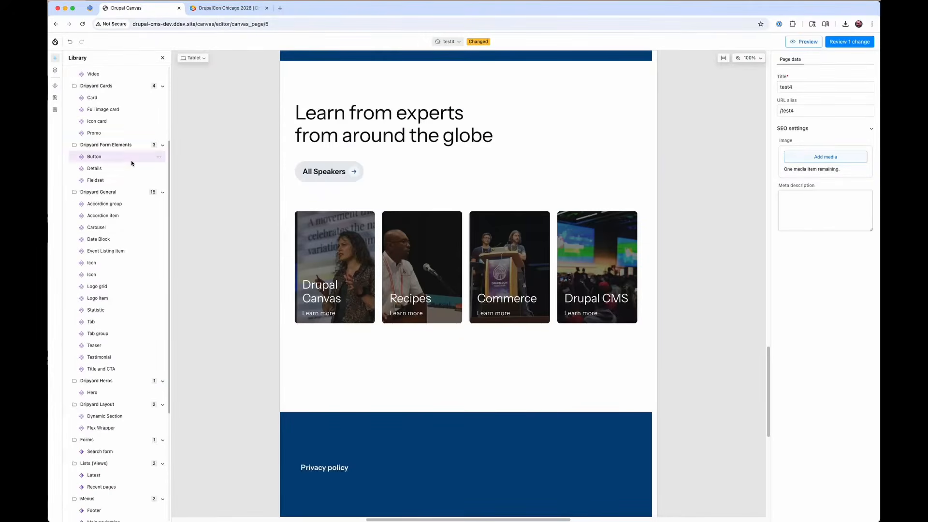
{"action": "left_click_drag", "start_coordinate": [127, 417], "coordinate": [315, 348]}
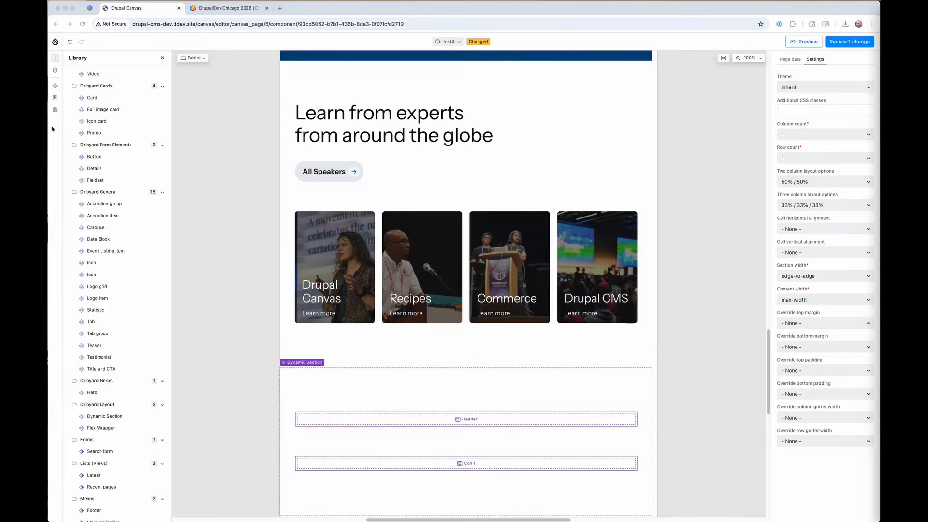
{"action": "left_click_drag", "start_coordinate": [97, 163], "coordinate": [393, 418]}
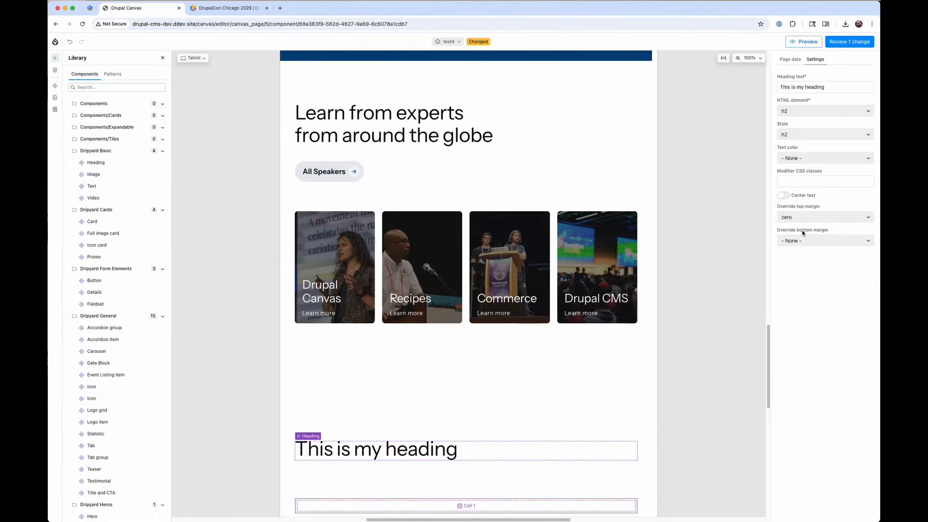
- Place a Testimonial in the new section's first cell and set the section to 4 columns
{"action": "scroll", "coordinate": [122, 423], "scroll_direction": "down", "scroll_amount": 3}
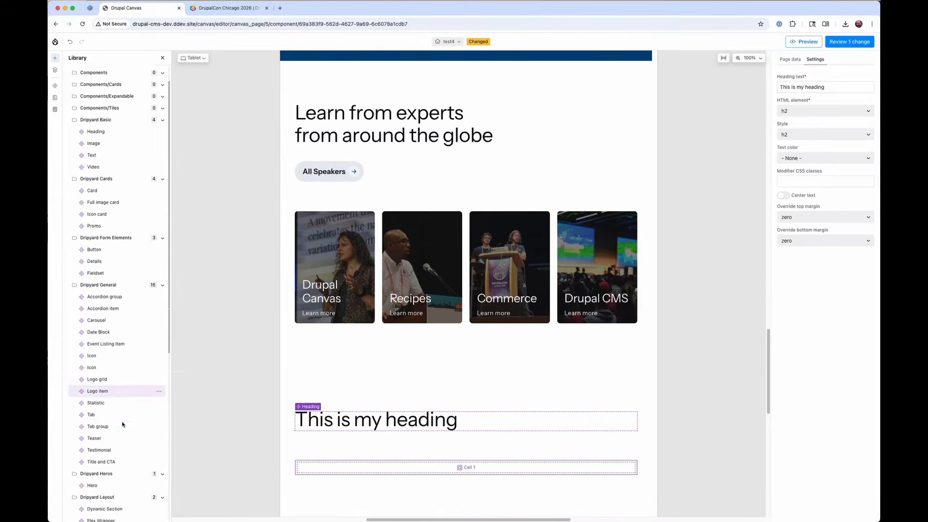
{"action": "left_click_drag", "start_coordinate": [116, 371], "coordinate": [427, 429]}
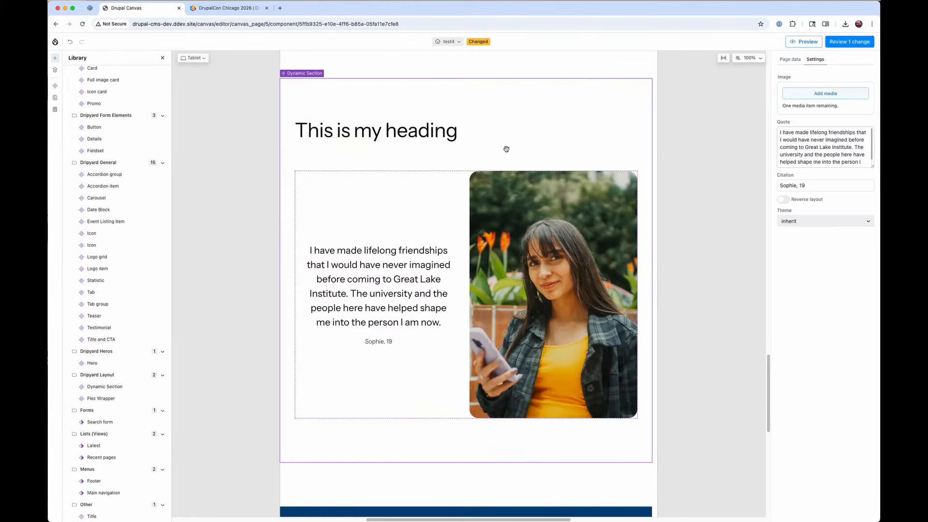
{"action": "left_click", "coordinate": [615, 102]}
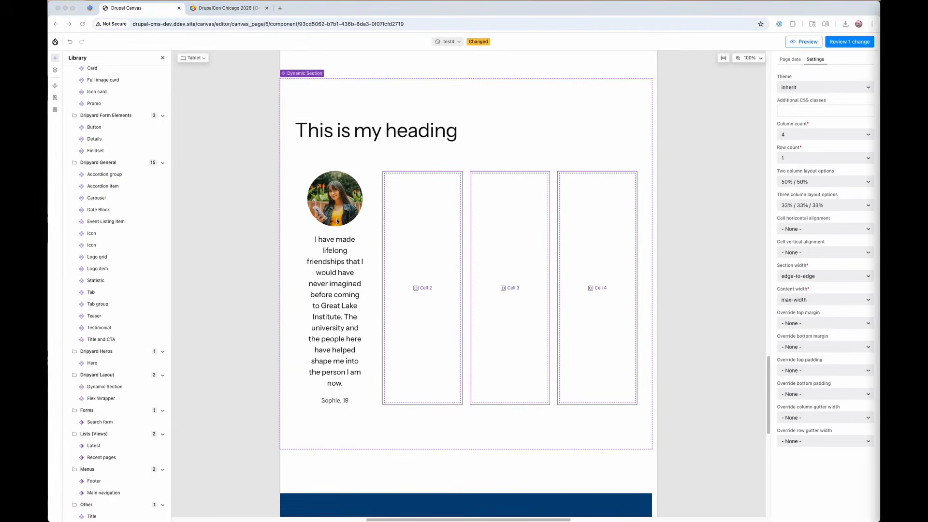
- Duplicate the Testimonial and distribute the copies so each of the four cells holds one
{"action": "left_click", "coordinate": [329, 252]}
{"action": "key", "text": "super+d"}
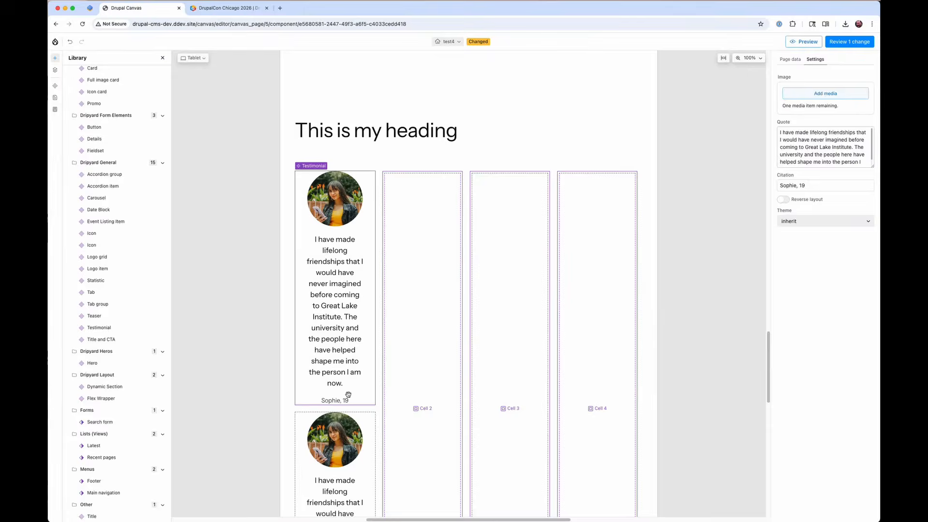
{"action": "left_click_drag", "start_coordinate": [341, 275], "coordinate": [510, 287]}
{"action": "left_click_drag", "start_coordinate": [338, 454], "coordinate": [596, 314]}
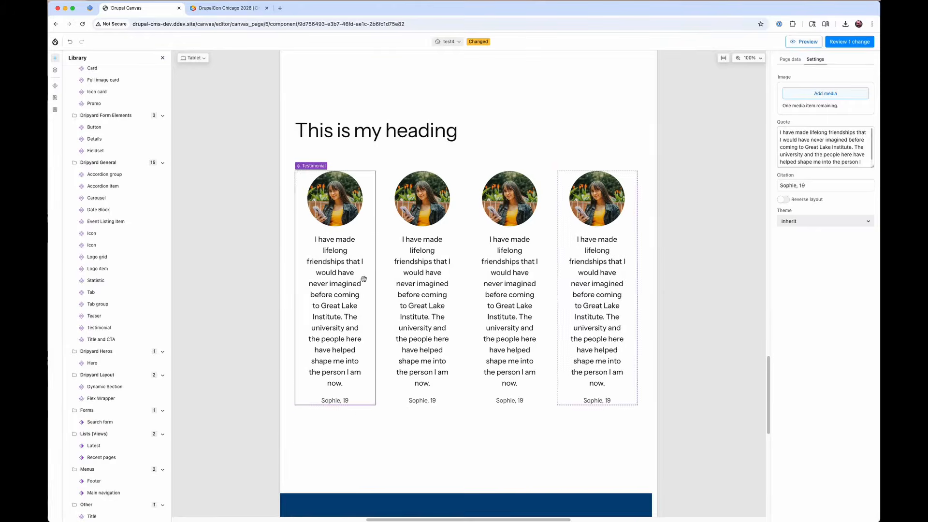
- Set the first testimonial's image to the portrait of the bearded man in a plaid shirt and enter his name as the citation
{"action": "left_click", "coordinate": [363, 280]}
{"action": "left_click", "coordinate": [804, 95]}
{"action": "left_click", "coordinate": [439, 321]}
{"action": "left_click", "coordinate": [664, 497]}
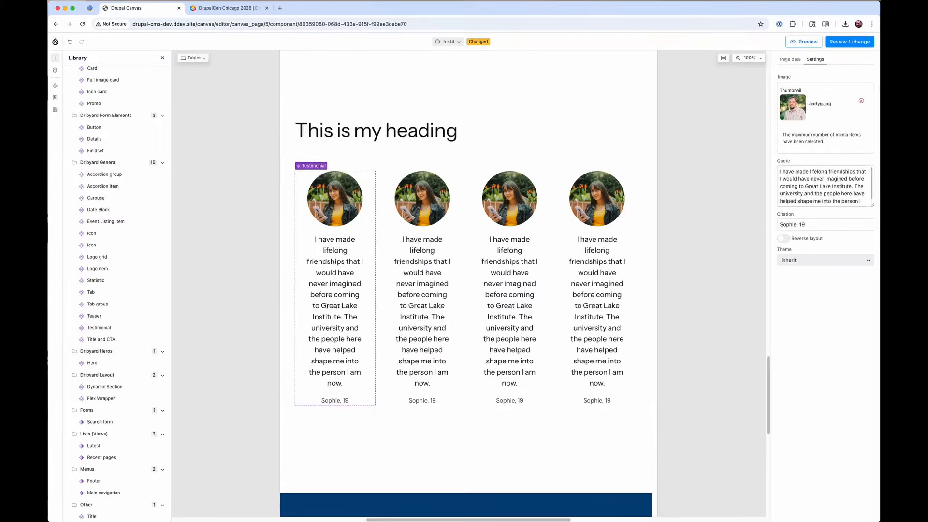
{"action": "left_click_drag", "start_coordinate": [816, 224], "coordinate": [599, 209]}
- Set the second testimonial's image to me.jpg from the media library
{"action": "left_click", "coordinate": [457, 291]}
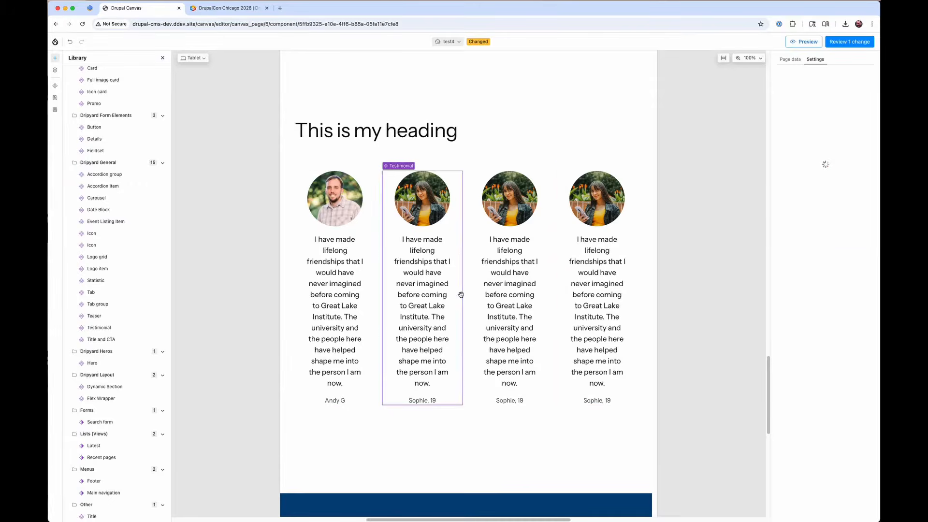
{"action": "left_click", "coordinate": [842, 98]}
{"action": "left_click", "coordinate": [657, 302]}
{"action": "left_click", "coordinate": [665, 497]}
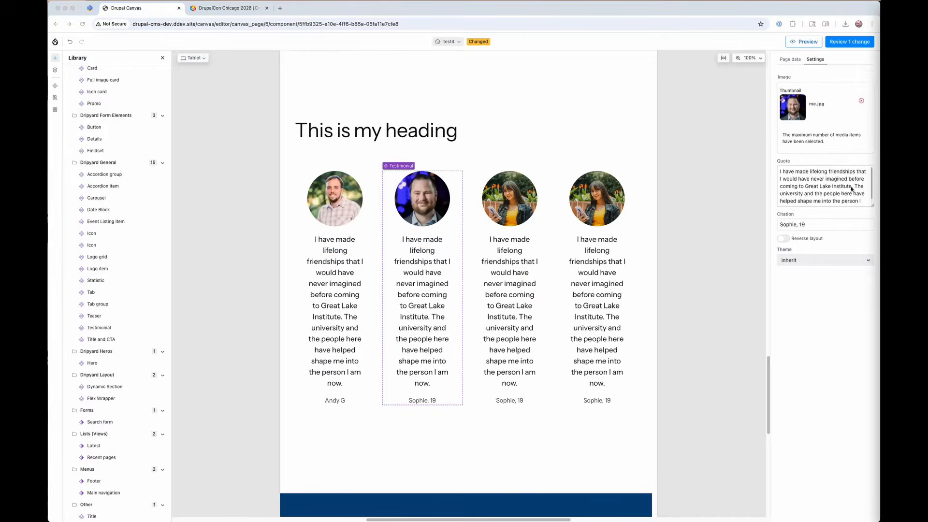
- Replace the second testimonial's quote with "DrupalCon completely re-energized my love for open source. I walked away with new techniques" and enter the man's name as citation
{"action": "left_click", "coordinate": [851, 188]}
{"action": "key", "text": "super+a"}
{"action": "type", "text": "DrupalCon completely re-energized my love for open source. I walked away with new techniques DrupalCon completely re-energized my love for open source. I walked away with new techniques"}
{"action": "left_click_drag", "start_coordinate": [816, 225], "coordinate": [621, 199]}
- Set the third testimonial's image to the portrait of the man in glasses and a light shirt
{"action": "left_click", "coordinate": [509, 285]}
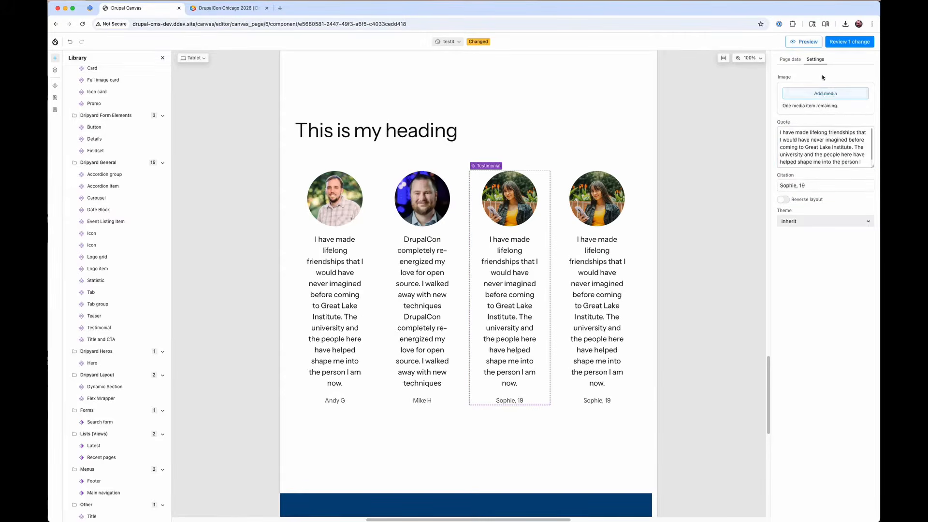
{"action": "left_click", "coordinate": [825, 93]}
{"action": "scroll", "coordinate": [517, 408], "scroll_direction": "down", "scroll_amount": 5}
{"action": "left_click", "coordinate": [576, 345]}
{"action": "left_click", "coordinate": [665, 497]}
- Replace the third testimonial's quote with the full "DrupalCon completely re-energized my love for open source" text and enter the pictured man's name as citation
{"action": "left_click", "coordinate": [834, 187]}
{"action": "key", "text": "super+a"}
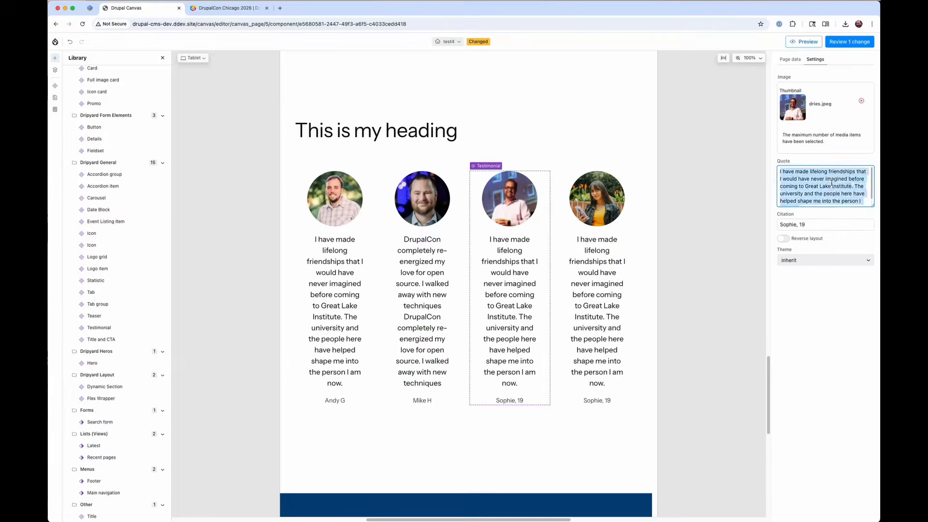
{"action": "type", "text": "DrupalCon completely re-energized my love for open source. I walked away with new techniques, real connections, and a sense that I’m part of something bigger than my day-to-day work."}
{"action": "key", "text": "super+Tab"}
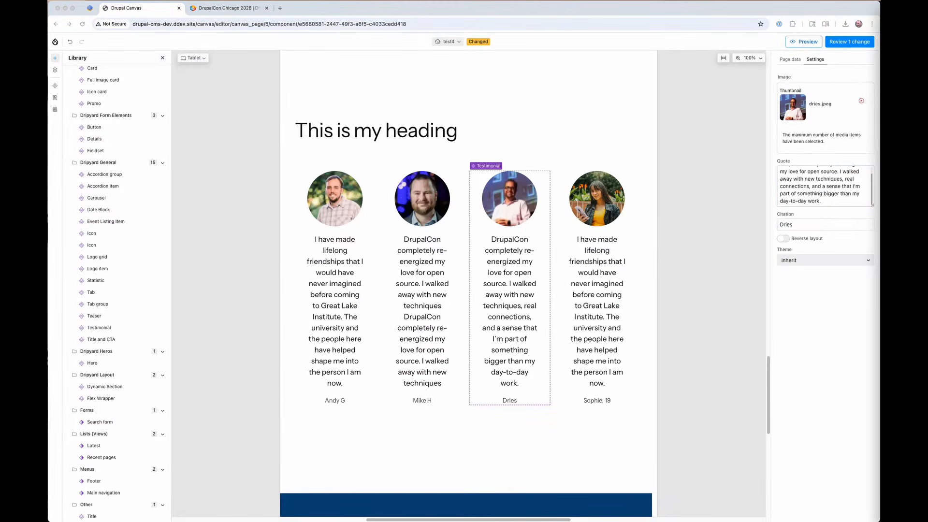
- Set the fourth testimonial's image to the portrait of the woman on a black background and enter her name as the citation
{"action": "left_click", "coordinate": [628, 248]}
{"action": "left_click", "coordinate": [824, 93]}
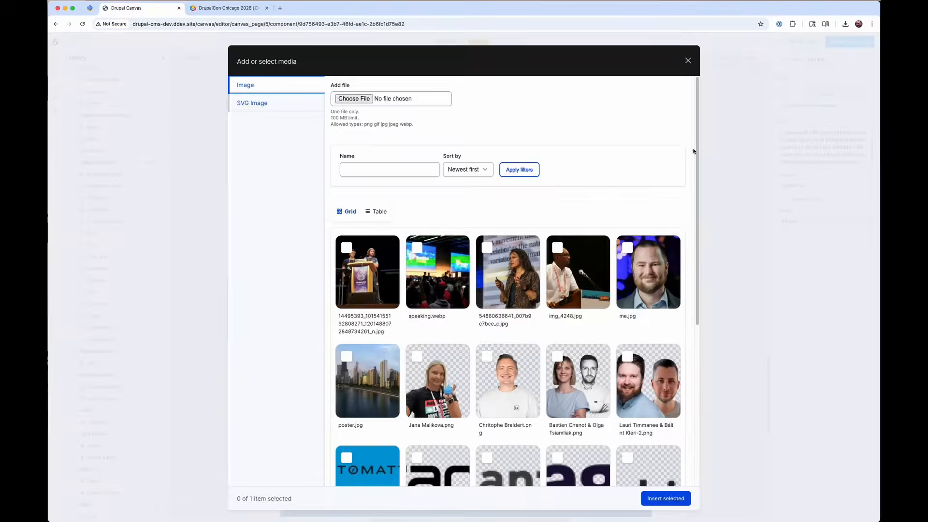
{"action": "scroll", "coordinate": [521, 418], "scroll_direction": "down", "scroll_amount": 10}
{"action": "left_click", "coordinate": [520, 418]}
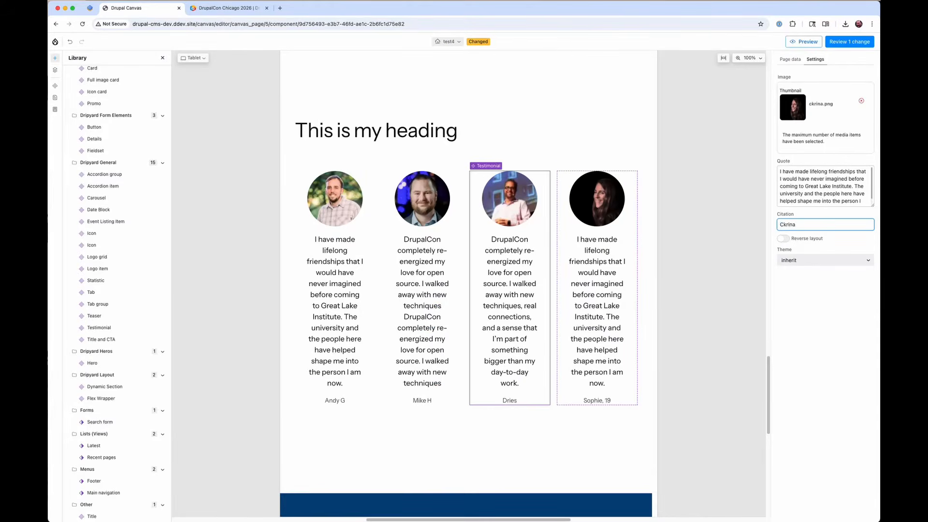
- Preview the full page to check the testimonials section, and return to the editor
{"action": "left_click", "coordinate": [811, 43]}
{"action": "scroll", "coordinate": [662, 246], "scroll_direction": "down", "scroll_amount": 20}
{"action": "key", "text": "super+Tab"}
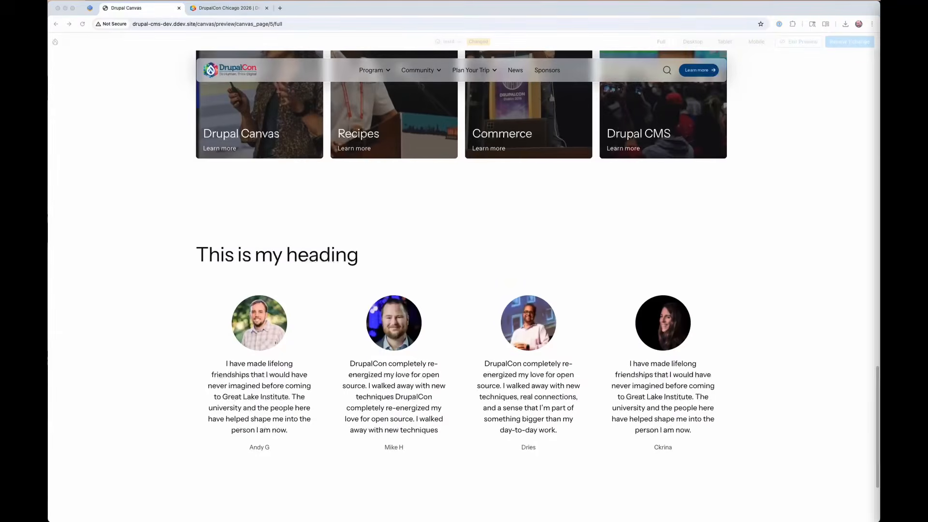
{"action": "left_click", "coordinate": [800, 41]}
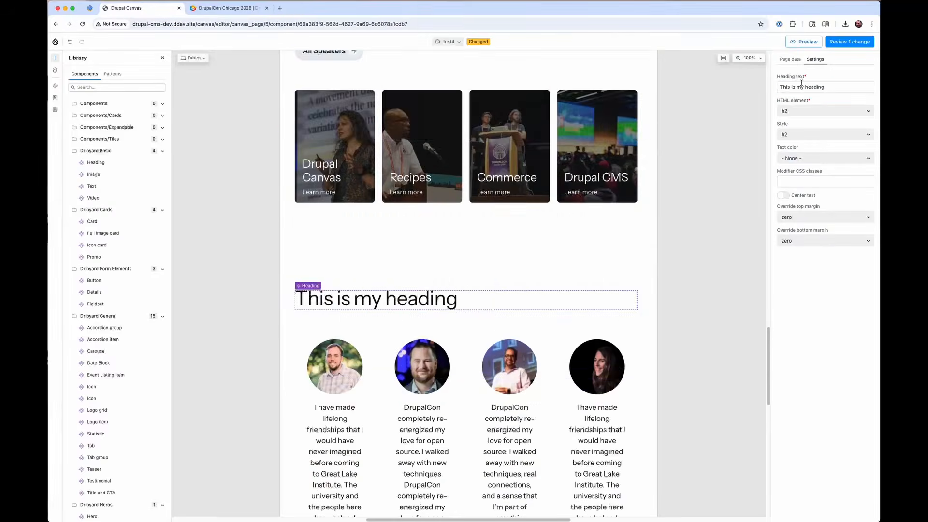
- Center the testimonials heading with the text "What our attendees are saying" and set its section's theme to black
{"action": "left_click", "coordinate": [783, 196]}
{"action": "left_click", "coordinate": [611, 262]}
{"action": "left_click", "coordinate": [795, 87]}
{"action": "left_click", "coordinate": [795, 130]}
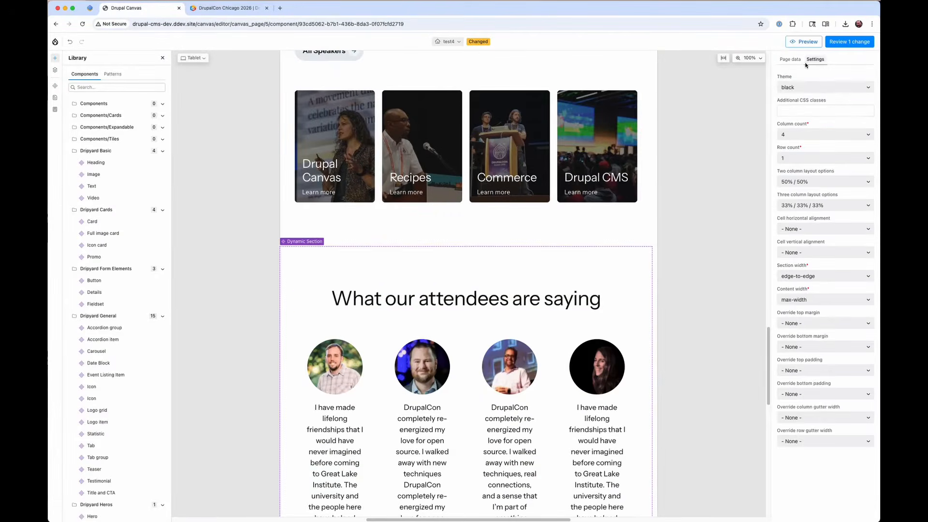
- Preview the page to check the black testimonials section together with the sections above it
{"action": "left_click", "coordinate": [804, 42]}
{"action": "scroll", "coordinate": [564, 229], "scroll_direction": "down", "scroll_amount": 15}
{"action": "scroll", "coordinate": [564, 229], "scroll_direction": "up", "scroll_amount": 15}
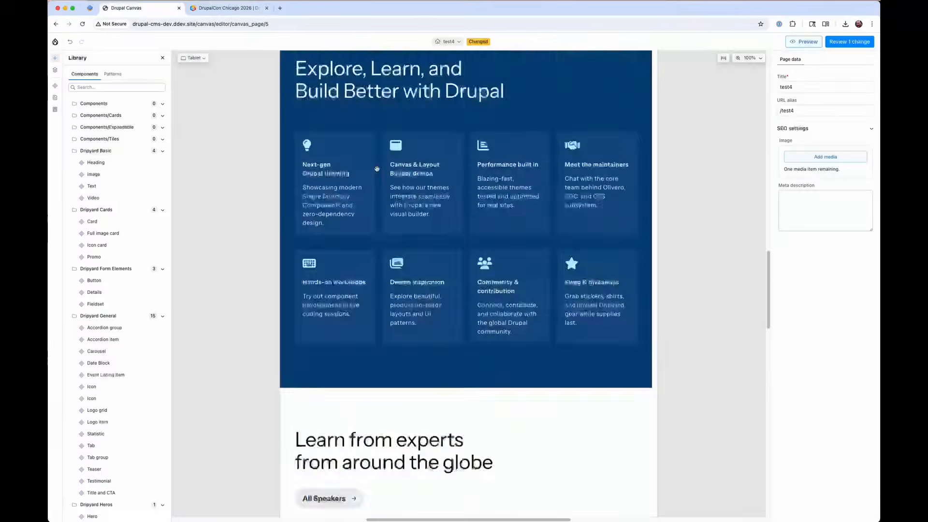
- Add a two-column Dynamic Section below the testimonials and title it "Key Dates" using a copy of the attendees heading
{"action": "scroll", "coordinate": [388, 167], "scroll_direction": "down", "scroll_amount": 10}
{"action": "scroll", "coordinate": [387, 168], "scroll_direction": "down", "scroll_amount": 3}
{"action": "scroll", "coordinate": [128, 340], "scroll_direction": "down", "scroll_amount": 5}
{"action": "left_click_drag", "start_coordinate": [471, 211], "coordinate": [468, 213]}
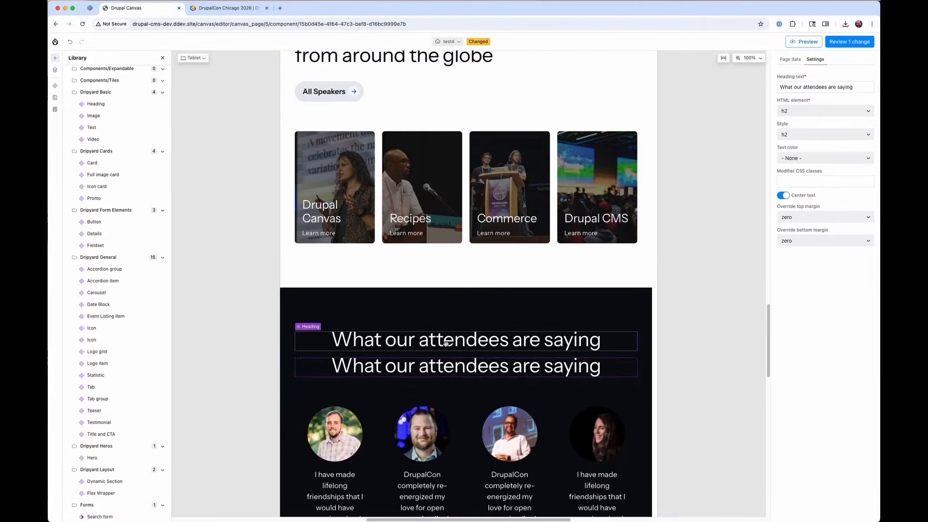
{"action": "left_click_drag", "start_coordinate": [446, 343], "coordinate": [485, 145]}
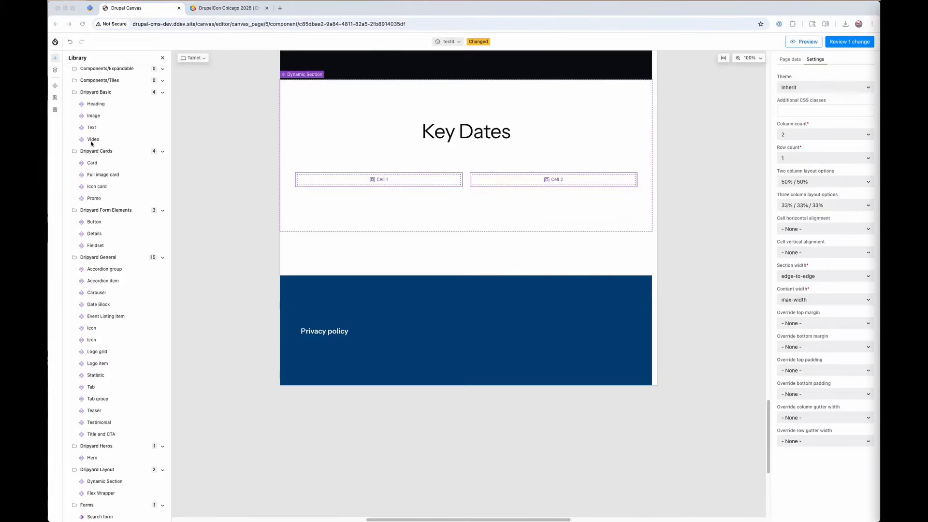
- Place a Text component in each Key Dates cell and enter the bulleted dates, from Program at a Glance to Late Registration opens
{"action": "left_click_drag", "start_coordinate": [91, 127], "coordinate": [378, 184]}
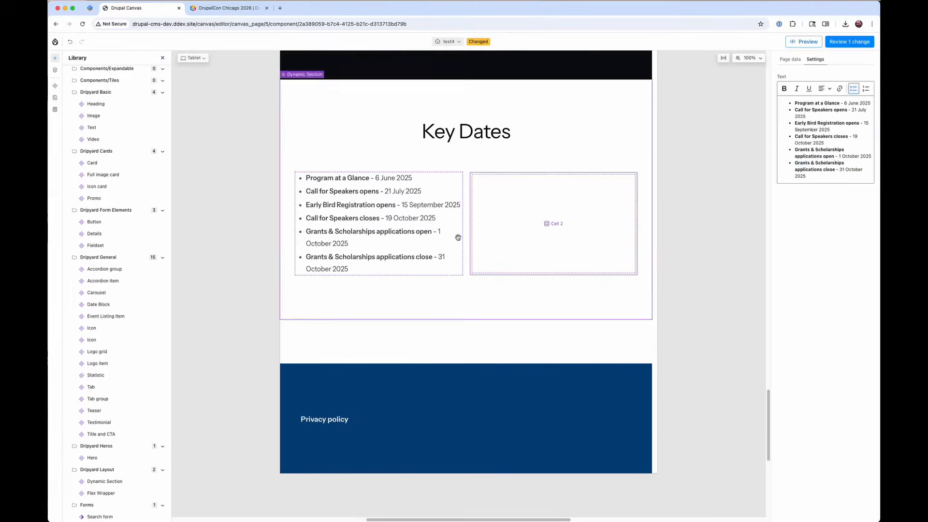
{"action": "left_click_drag", "start_coordinate": [91, 127], "coordinate": [600, 234]}
{"action": "key", "text": "ctrl+a"}
{"action": "type", "text": "Selected session announcement to speakers - 25 November 2025 Selected Grants & Scholarships recipients announced - 12 November 2025 Accepted Speakers and Facilitators confirmation - 17 December 2025 Regular Registration opens - 5 January 2026 Conference schedule available - 13 January 2026 Late Registration opens - 23 February 2026"}
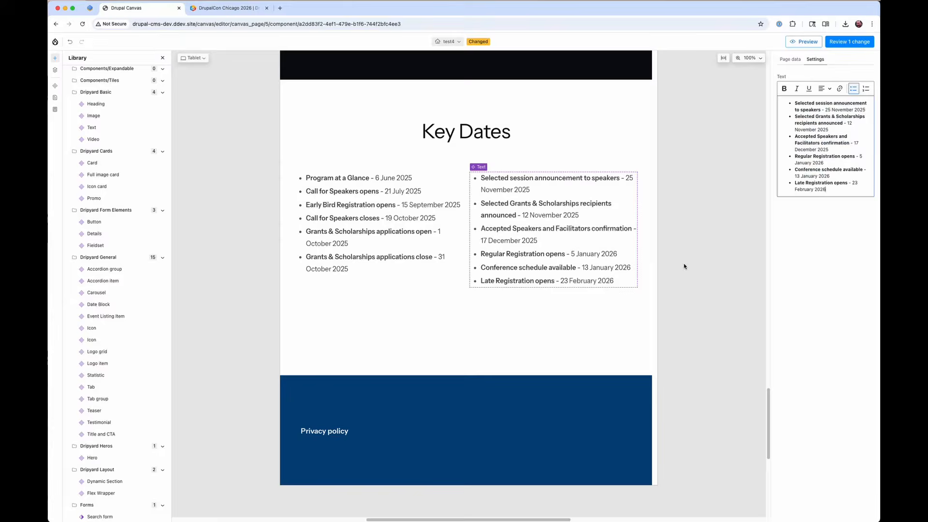
- Preview the page to review the Key Dates section and the overall layout
{"action": "left_click", "coordinate": [804, 41]}
{"action": "scroll", "coordinate": [549, 362], "scroll_direction": "down", "scroll_amount": 10}
{"action": "scroll", "coordinate": [548, 362], "scroll_direction": "up", "scroll_amount": 20}
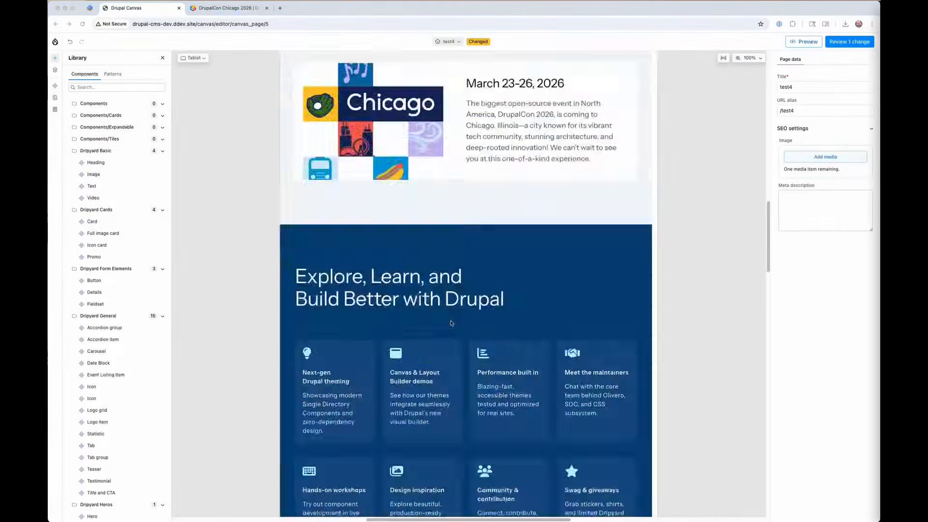
- Add a new Dynamic Section between the Key Dates section and the footer
{"action": "scroll", "coordinate": [451, 322], "scroll_direction": "down", "scroll_amount": 15}
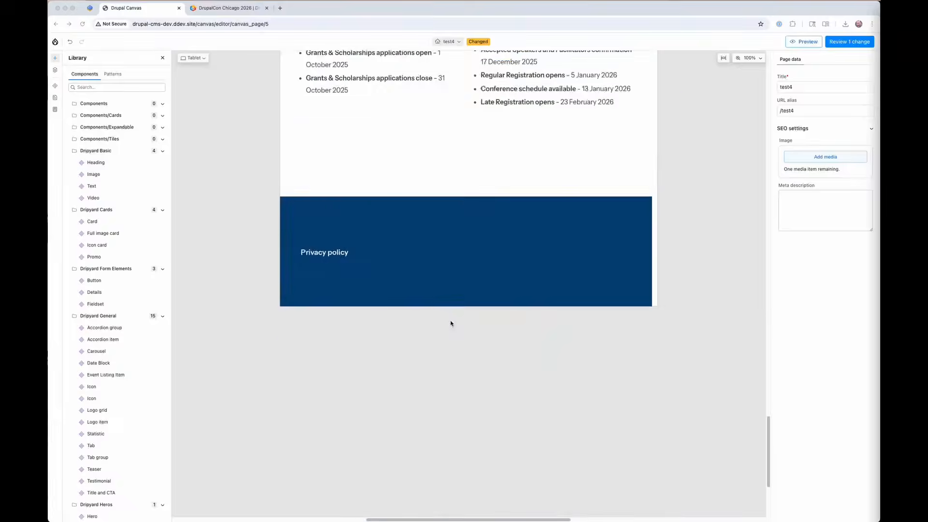
{"action": "scroll", "coordinate": [116, 435], "scroll_direction": "down", "scroll_amount": 8}
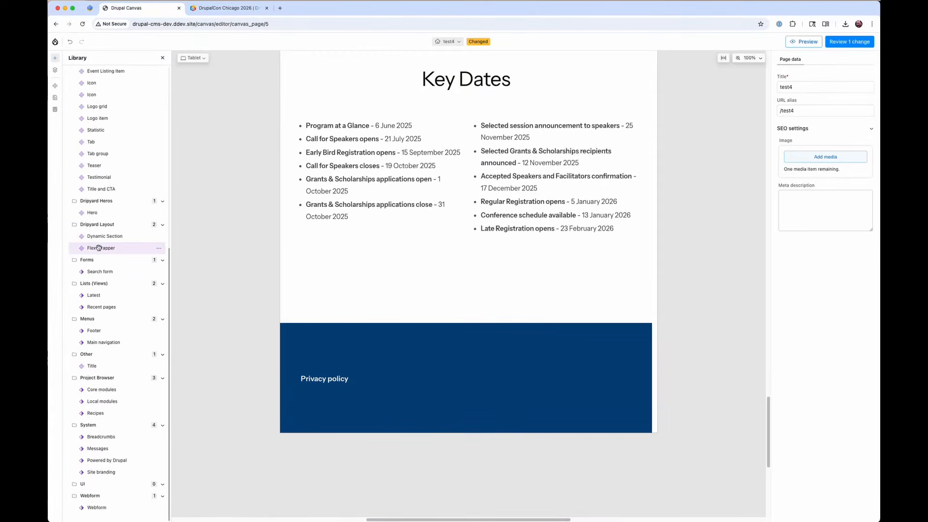
{"action": "left_click_drag", "start_coordinate": [102, 237], "coordinate": [372, 342]}
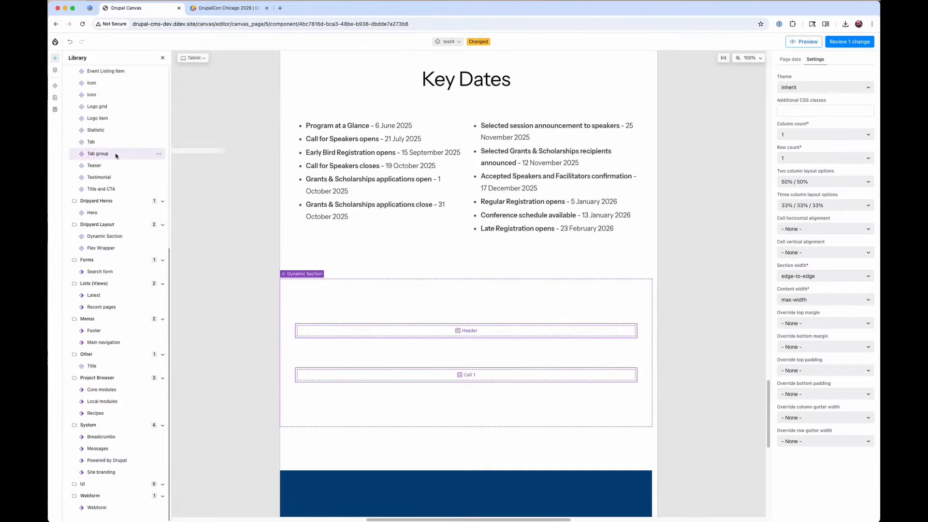
- Copy the Key Dates heading into the new section's header, with the text "Presenting Sponsors" and the style h3
{"action": "left_click", "coordinate": [483, 79]}
{"action": "key", "text": "super+c"}
{"action": "left_click", "coordinate": [485, 307]}
{"action": "key", "text": "super+v"}
{"action": "left_click_drag", "start_coordinate": [478, 431], "coordinate": [474, 335]}
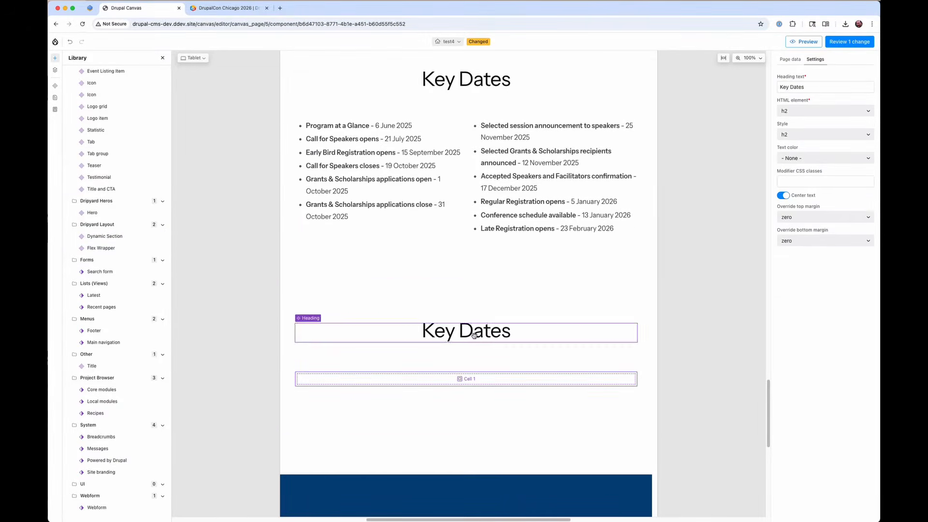
{"action": "left_click", "coordinate": [825, 134]}
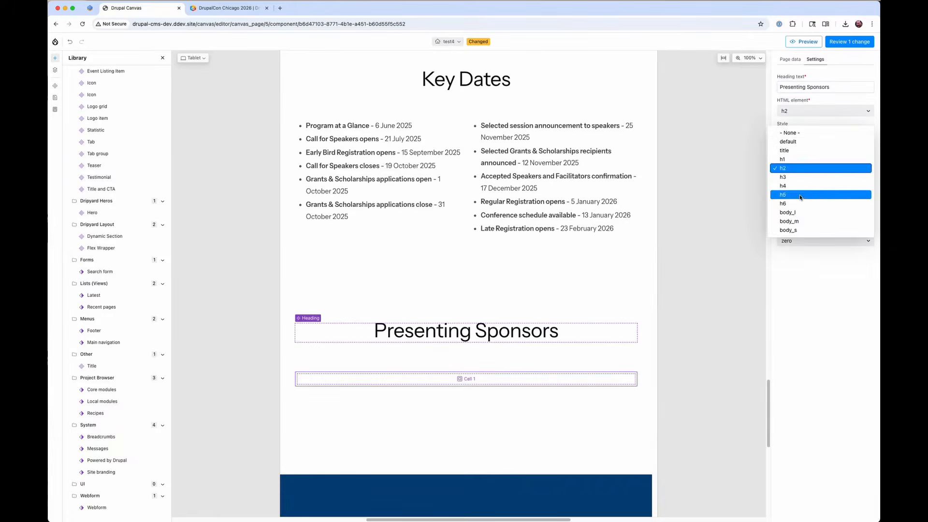
{"action": "left_click", "coordinate": [811, 179]}
- Place a Logo grid in the Presenting Sponsors section's cell and set its logo item to the SVG image Acquia Logo_Drop_Blue.svg
{"action": "scroll", "coordinate": [74, 124], "scroll_direction": "up", "scroll_amount": 5}
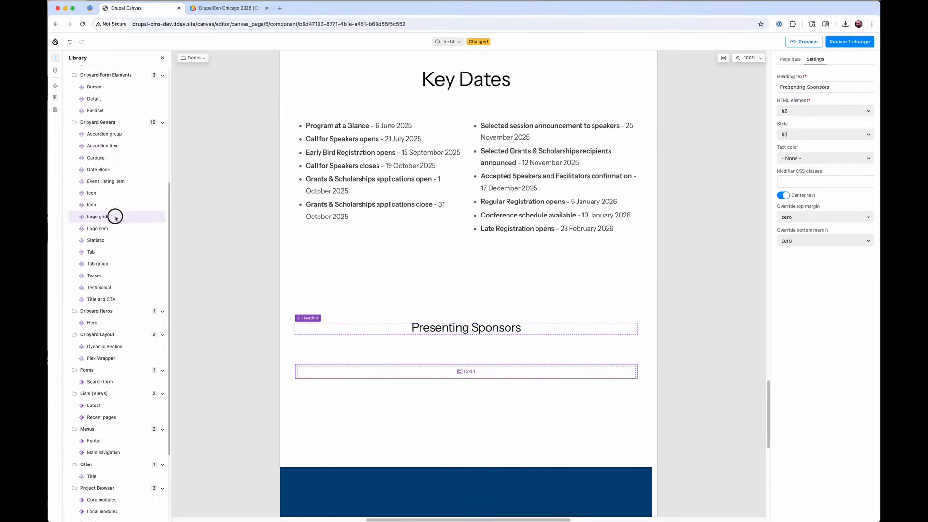
{"action": "left_click_drag", "start_coordinate": [114, 213], "coordinate": [472, 375]}
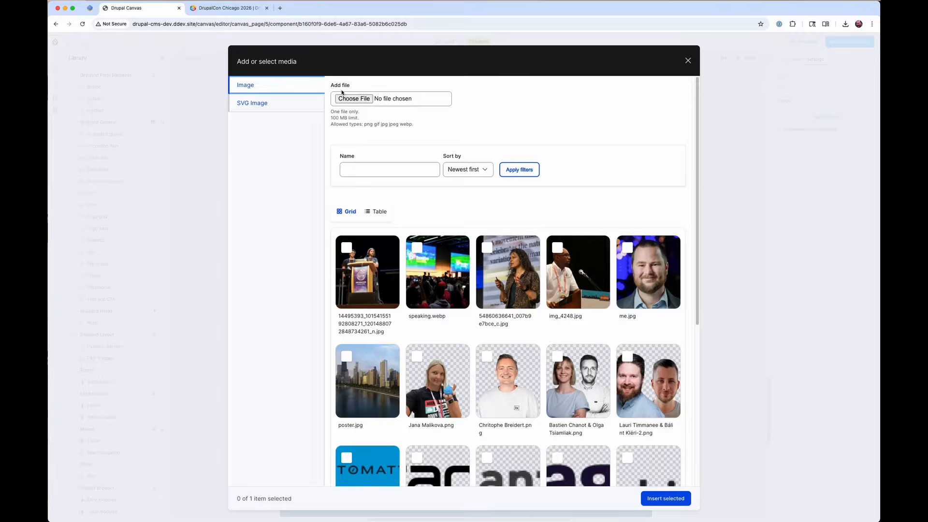
{"action": "left_click", "coordinate": [253, 104]}
{"action": "left_click", "coordinate": [344, 323]}
{"action": "left_click", "coordinate": [665, 419]}
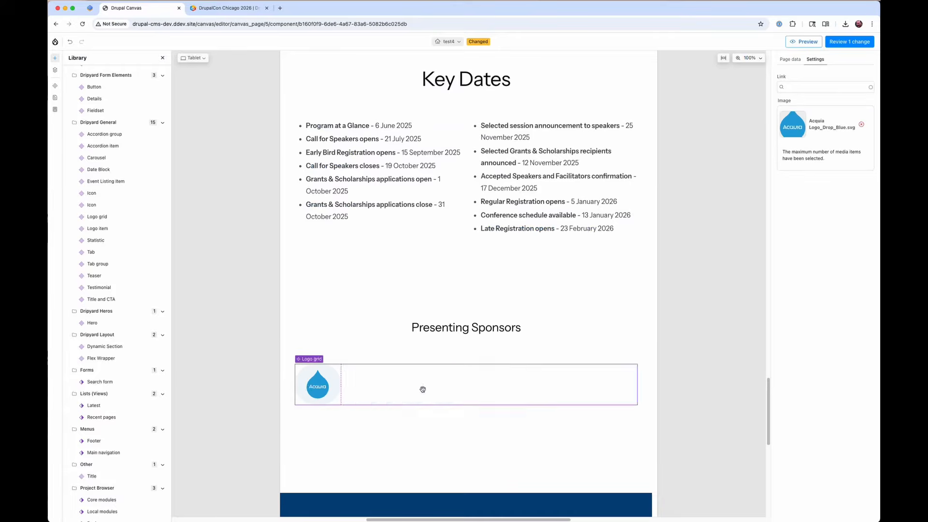
- Duplicate the Acquia logo item and change the copy's image to the Pantheon logo
{"action": "key", "text": "super+d"}
{"action": "left_click", "coordinate": [861, 125]}
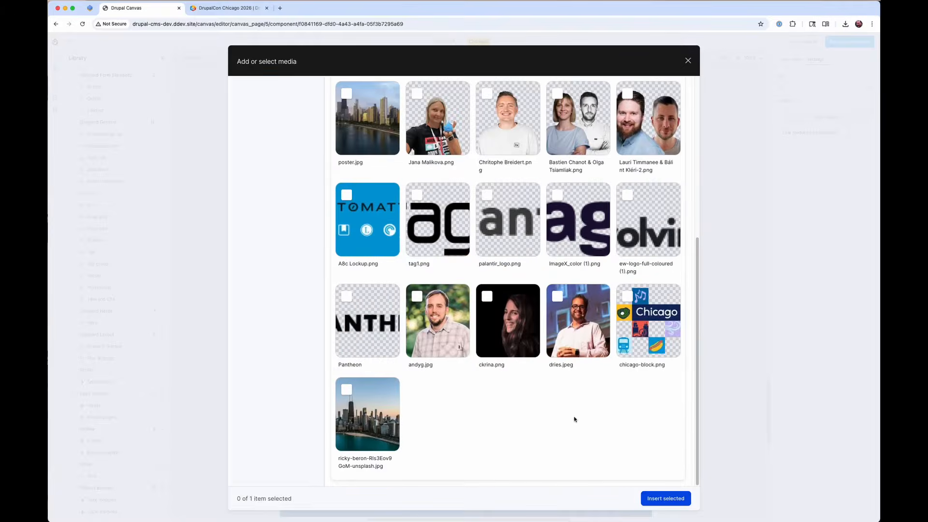
{"action": "left_click", "coordinate": [367, 319]}
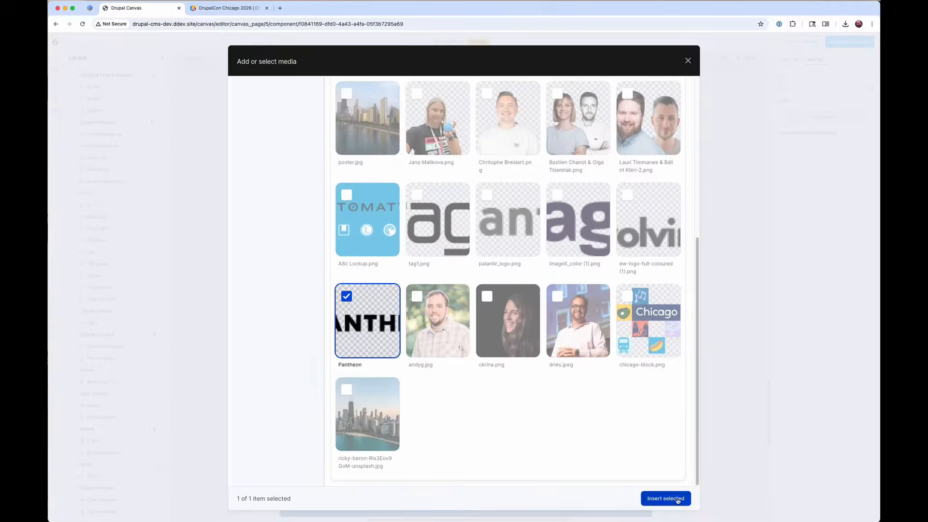
{"action": "left_click", "coordinate": [665, 497]}
- Set the logo grid to large logos, center layout and a transparent logo background
{"action": "left_click", "coordinate": [521, 379]}
{"action": "left_click", "coordinate": [784, 87]}
{"action": "left_click", "coordinate": [788, 99]}
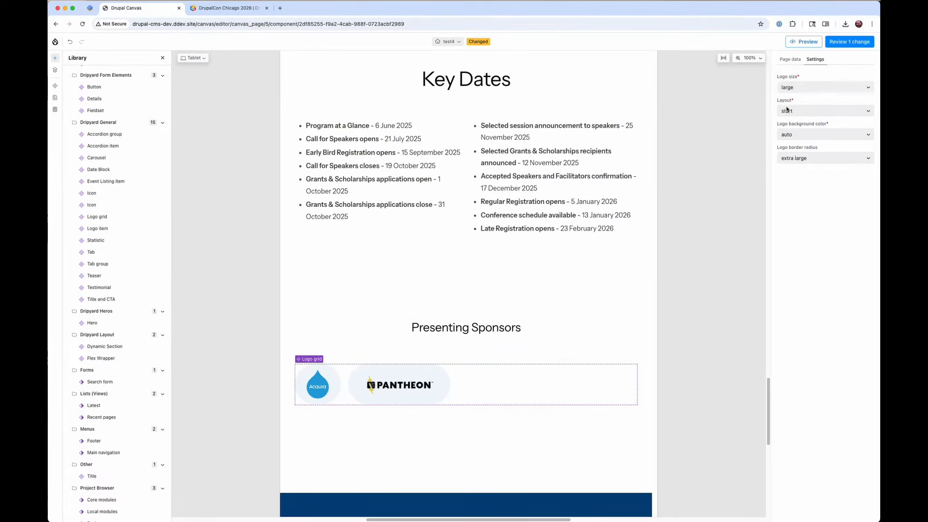
{"action": "left_click", "coordinate": [794, 135]}
{"action": "left_click", "coordinate": [796, 165]}
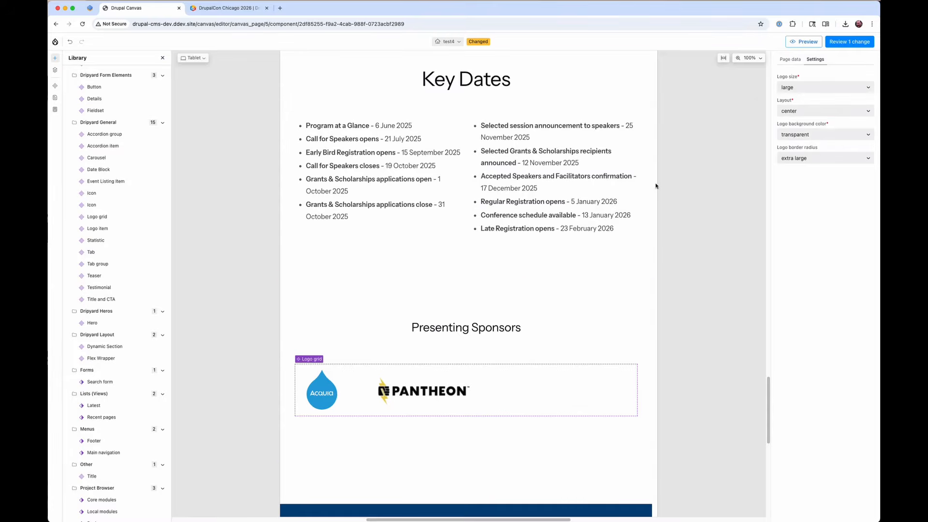
- Duplicate the Presenting Sponsors section and change the copy's heading to "Platinum Sponsors"
{"action": "scroll", "coordinate": [346, 217], "scroll_direction": "down", "scroll_amount": 3}
{"action": "left_click", "coordinate": [346, 168]}
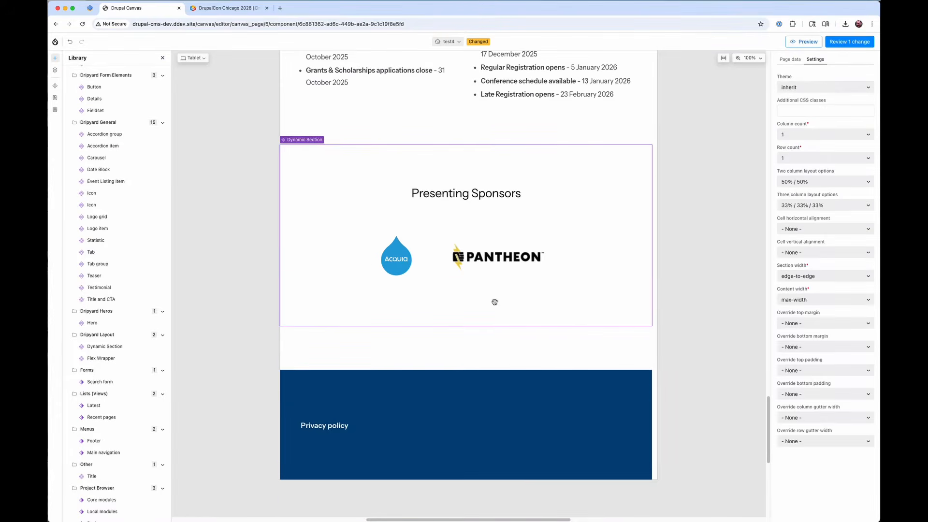
{"action": "key", "text": "super+d"}
{"action": "left_click", "coordinate": [504, 375]}
{"action": "double_click", "coordinate": [792, 87]}
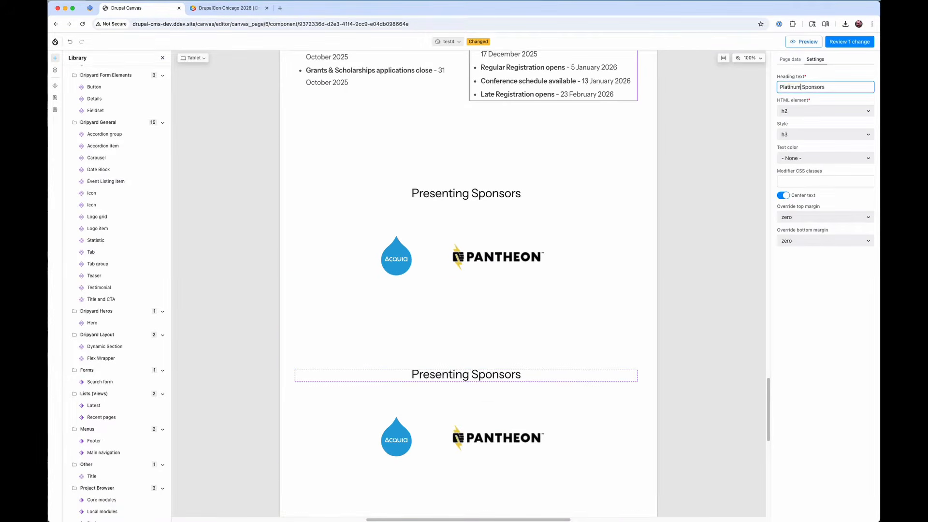
- Replace the Acquia logo in the Platinum Sponsors section with ew-logo-full-coloured (1).png
{"action": "left_click", "coordinate": [396, 435]}
{"action": "left_click", "coordinate": [862, 124]}
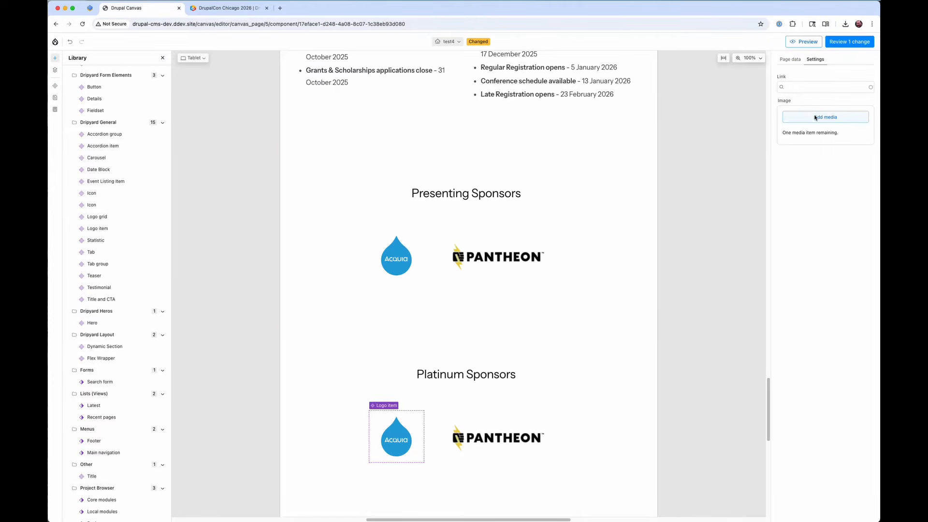
{"action": "left_click", "coordinate": [814, 118]}
{"action": "scroll", "coordinate": [571, 387], "scroll_direction": "down", "scroll_amount": 5}
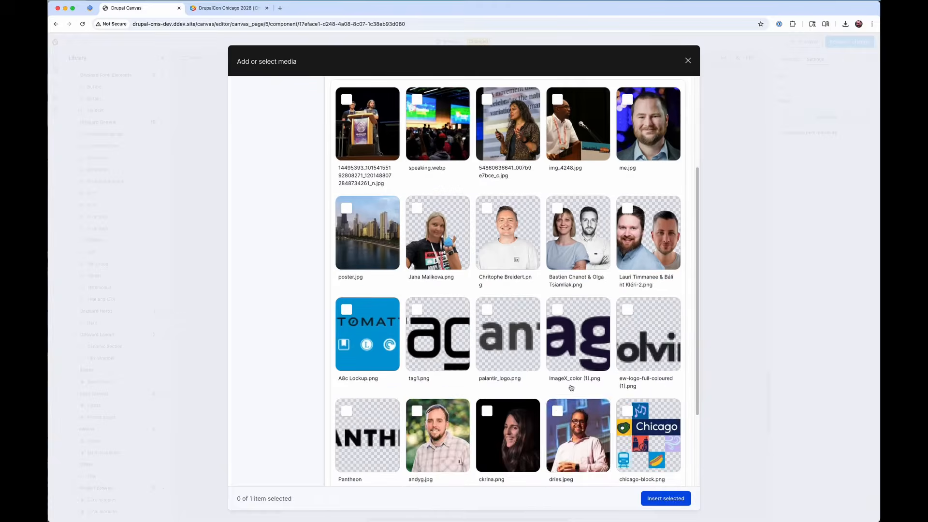
{"action": "scroll", "coordinate": [571, 388], "scroll_direction": "down", "scroll_amount": 5}
{"action": "left_click", "coordinate": [571, 387]}
{"action": "left_click", "coordinate": [665, 498]}
- Replace the Pantheon logo in the Platinum Sponsors section with ImageX_color (1).png
{"action": "scroll", "coordinate": [506, 459], "scroll_direction": "down", "scroll_amount": 4}
{"action": "left_click", "coordinate": [569, 251]}
{"action": "left_click", "coordinate": [859, 125]}
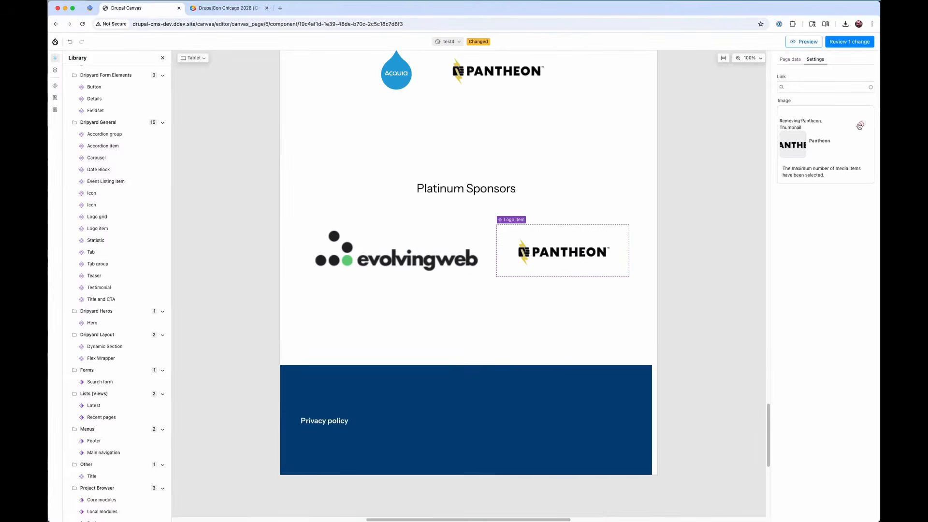
{"action": "left_click", "coordinate": [838, 119]}
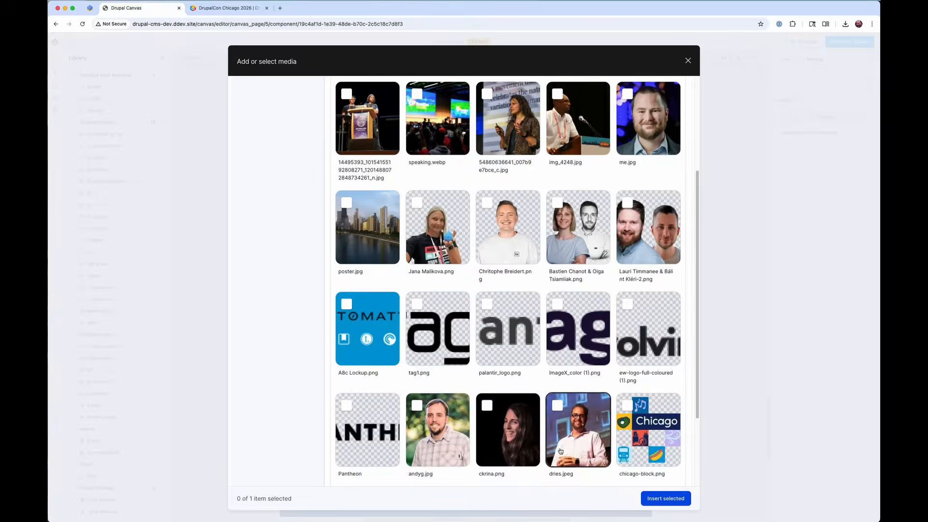
{"action": "left_click", "coordinate": [575, 324]}
{"action": "left_click", "coordinate": [669, 501]}
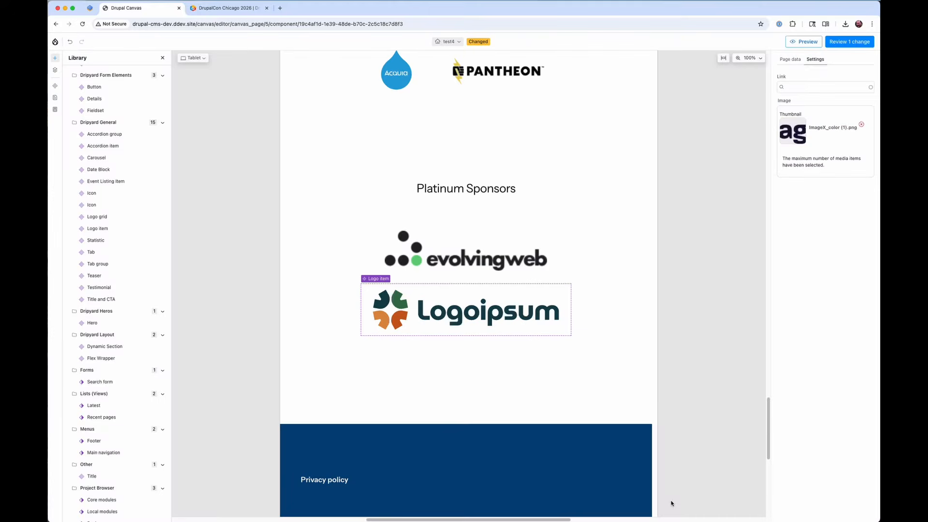
- Copy the ImageX logo item in the Platinum Sponsors section and paste three duplicates beside it
{"action": "left_click", "coordinate": [591, 232]}
{"action": "left_click", "coordinate": [816, 87]}
{"action": "left_click", "coordinate": [816, 86]}
{"action": "left_click", "coordinate": [509, 236]}
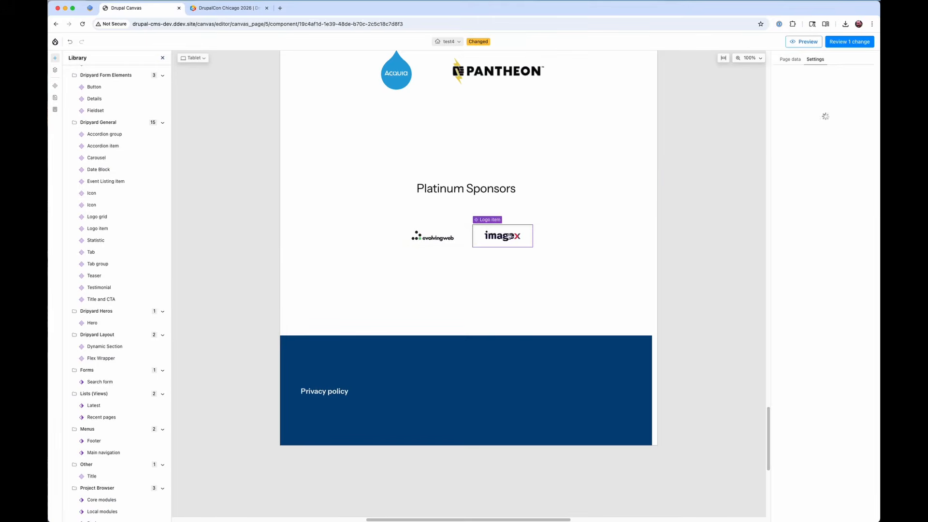
{"action": "key", "text": "super+c"}
{"action": "key", "text": "super+v"}
{"action": "key", "text": "super+v"}
{"action": "key", "text": "super+v"}
- Replace the image of the third logo in the Platinum Sponsors section with palantir_logo.png
{"action": "left_click", "coordinate": [469, 236]}
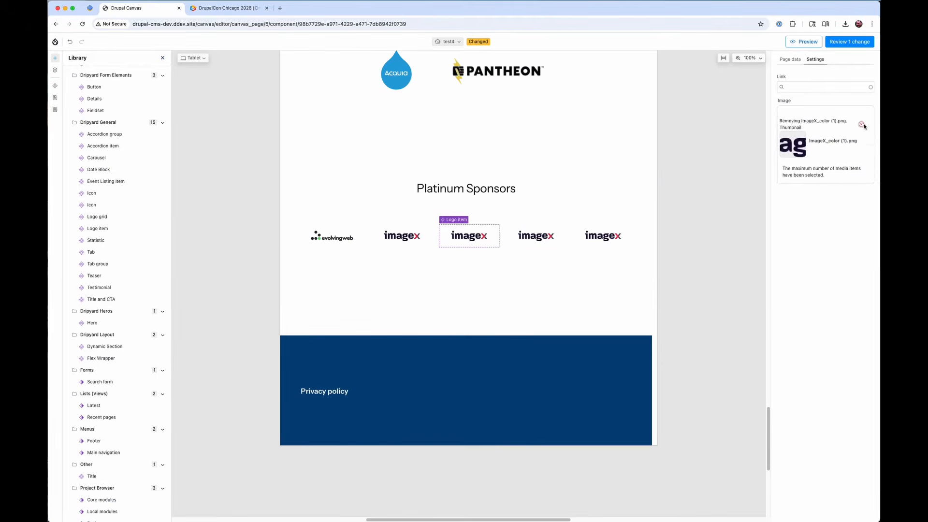
{"action": "left_click", "coordinate": [837, 118]}
{"action": "scroll", "coordinate": [507, 321], "scroll_direction": "down", "scroll_amount": 5}
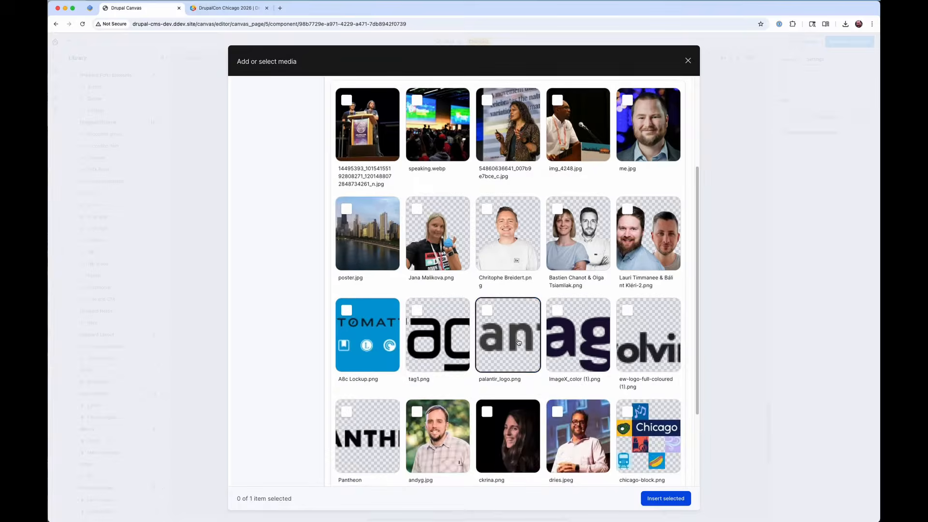
{"action": "left_click", "coordinate": [507, 328]}
{"action": "left_click", "coordinate": [670, 498]}
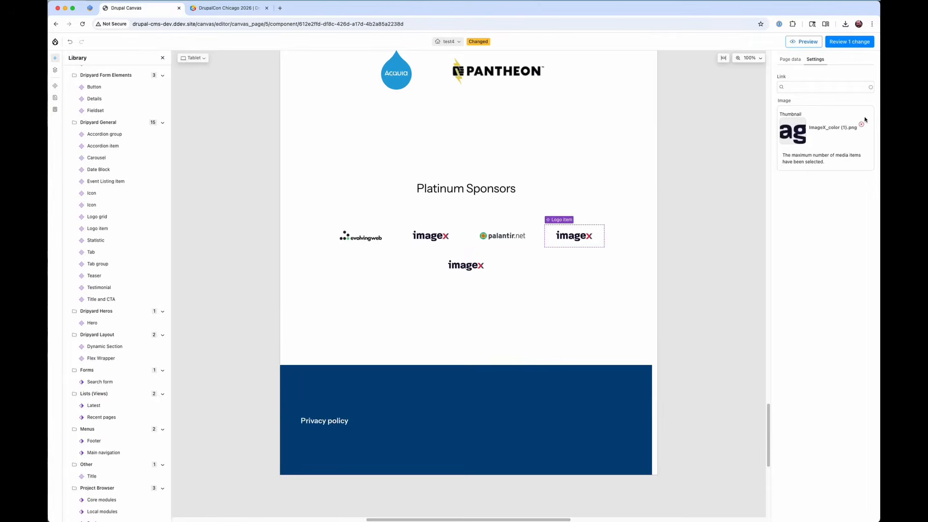
- Replace the image of the fourth logo in the Platinum Sponsors section with tag1.png
{"action": "left_click", "coordinate": [860, 125]}
{"action": "left_click", "coordinate": [839, 118]}
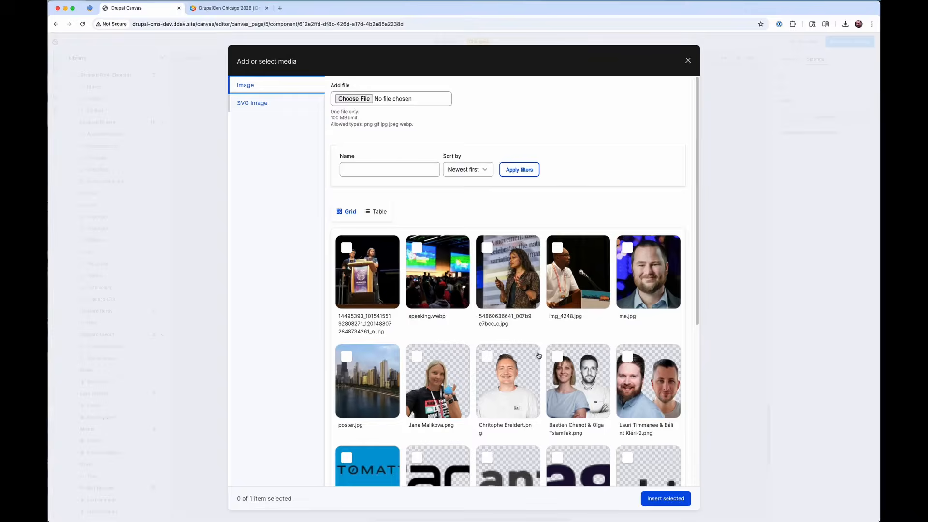
{"action": "scroll", "coordinate": [437, 322], "scroll_direction": "down", "scroll_amount": 5}
{"action": "left_click", "coordinate": [437, 328]}
{"action": "left_click", "coordinate": [667, 498]}
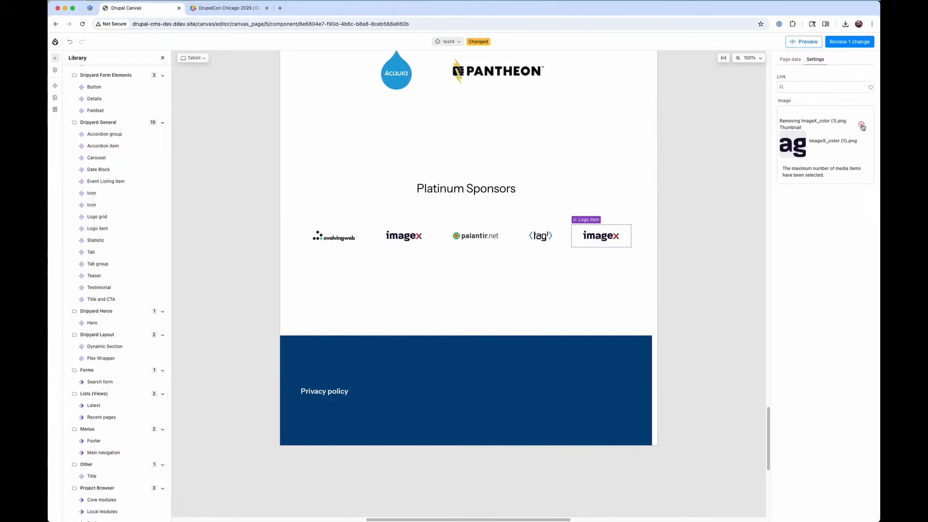
- Set the last Platinum Sponsors logo to A8c Lockup.png and preview the page's sponsor sections
{"action": "left_click", "coordinate": [369, 460]}
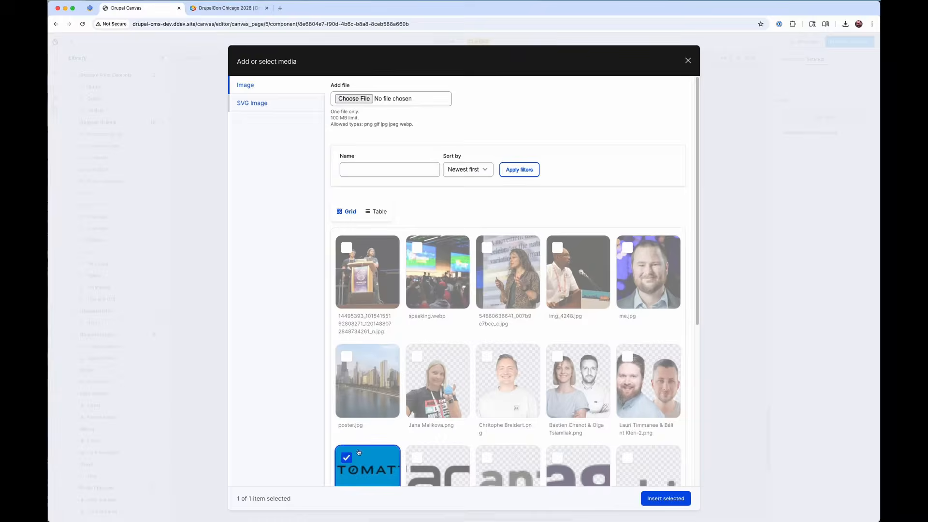
{"action": "left_click", "coordinate": [665, 497]}
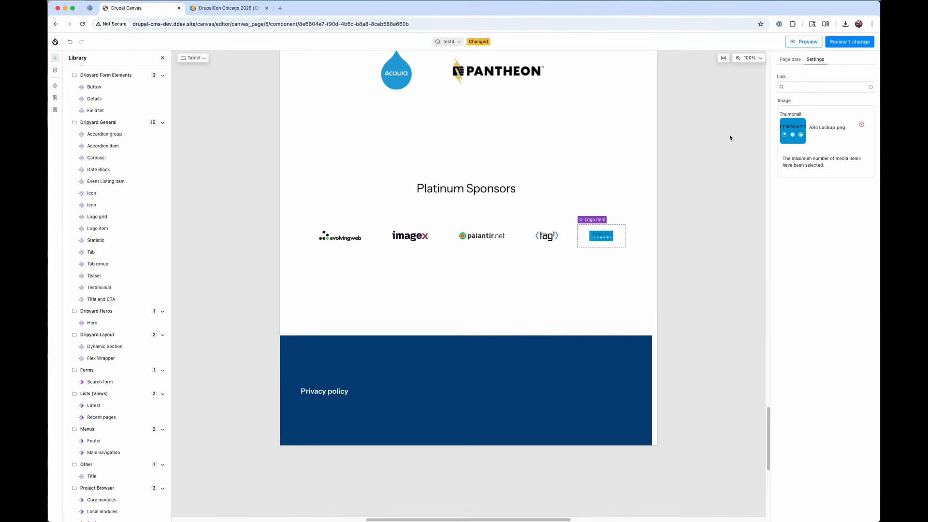
{"action": "left_click", "coordinate": [804, 41]}
{"action": "scroll", "coordinate": [543, 312], "scroll_direction": "down", "scroll_amount": 4}
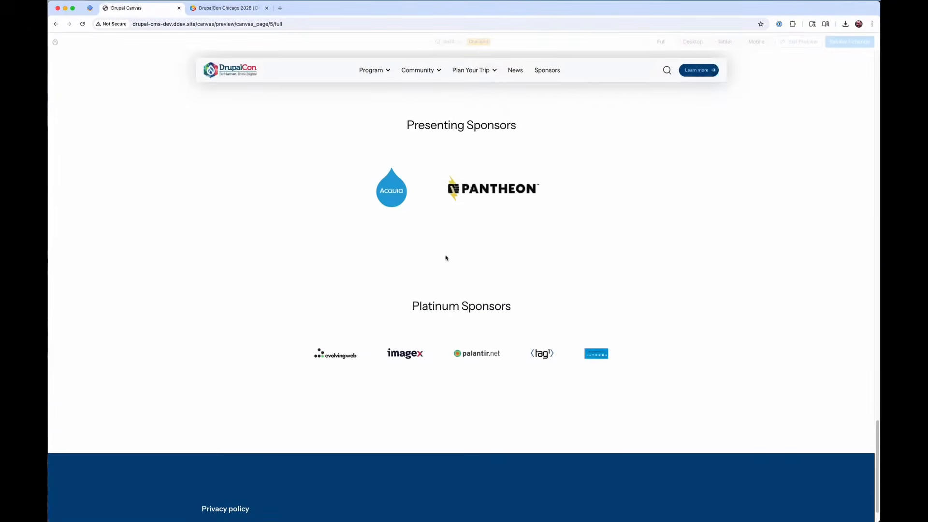
{"action": "left_click", "coordinate": [801, 42]}
- Override the bottom padding of the Presenting Sponsors section with zero
{"action": "scroll", "coordinate": [615, 328], "scroll_direction": "down", "scroll_amount": 20}
{"action": "left_click", "coordinate": [615, 328]}
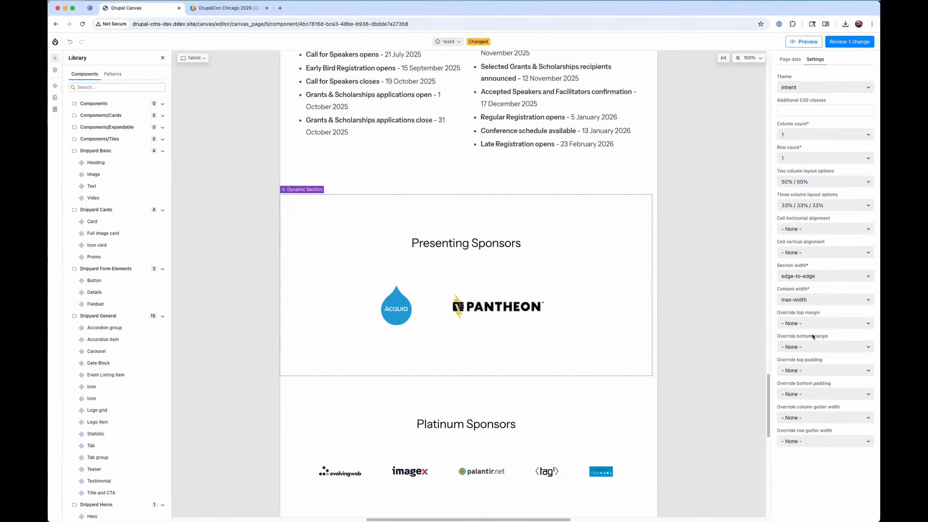
{"action": "left_click", "coordinate": [824, 394]}
{"action": "left_click", "coordinate": [792, 354]}
- Set the theme of both the Presenting Sponsors and Platinum Sponsors sections to light and check them in the page preview
{"action": "left_click", "coordinate": [817, 87]}
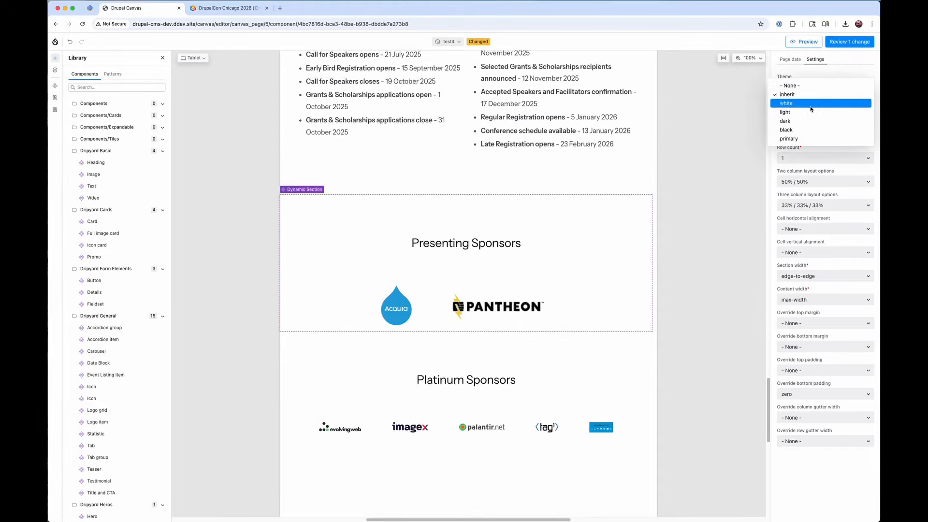
{"action": "left_click", "coordinate": [811, 112]}
{"action": "left_click", "coordinate": [628, 346]}
{"action": "left_click", "coordinate": [811, 88]}
{"action": "left_click", "coordinate": [810, 112]}
{"action": "left_click", "coordinate": [802, 42]}
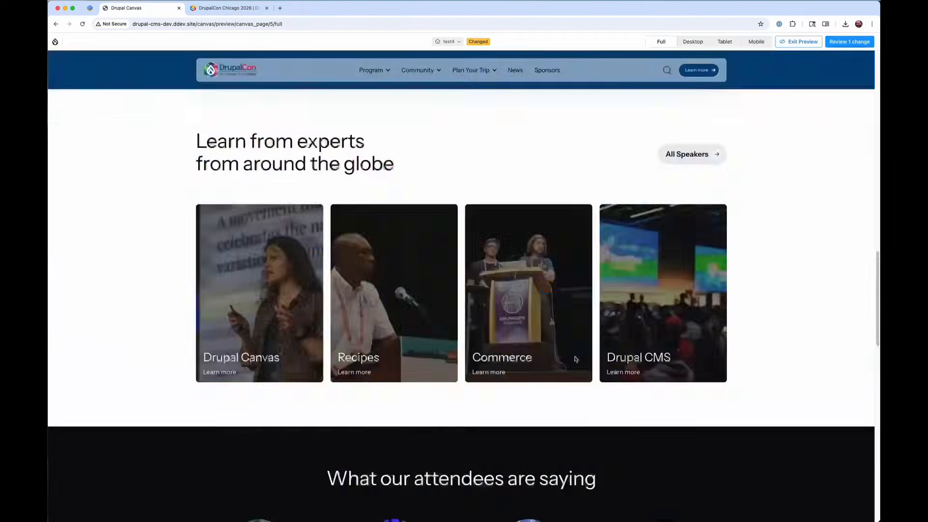
{"action": "scroll", "coordinate": [576, 359], "scroll_direction": "down", "scroll_amount": 10}
{"action": "left_click", "coordinate": [799, 42]}
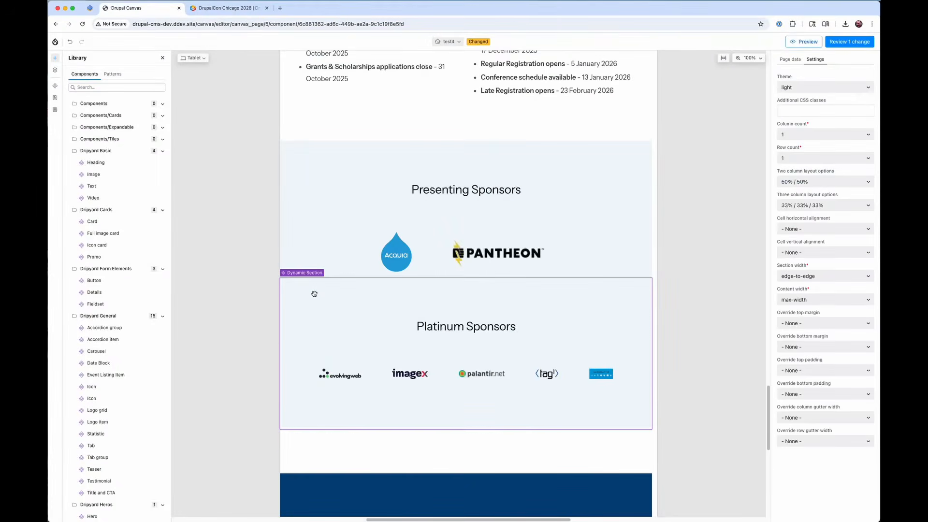
- Save the Presenting Sponsors section as a pattern named "Presenting Sponsors Logos"
{"action": "left_click", "coordinate": [55, 85]}
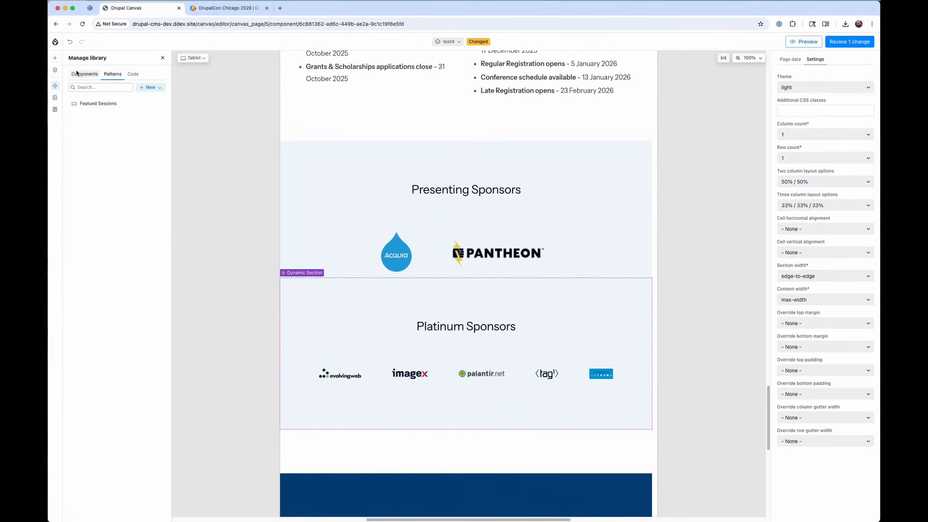
{"action": "left_click", "coordinate": [54, 70]}
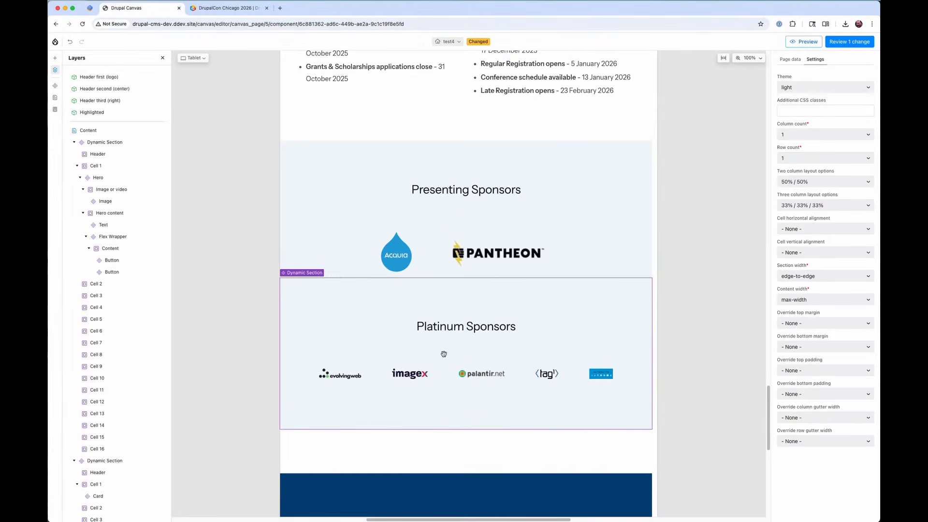
{"action": "right_click", "coordinate": [303, 160]}
{"action": "left_click", "coordinate": [338, 215]}
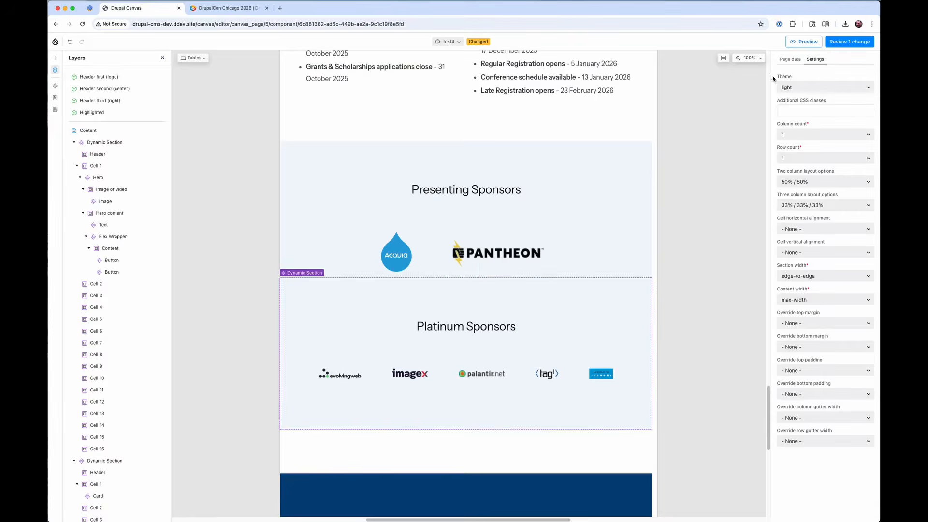
- Save the Platinum Sponsors section to the library as a pattern named "Platinum Sponsors Logos"
{"action": "right_click", "coordinate": [363, 289]}
{"action": "left_click", "coordinate": [396, 358]}
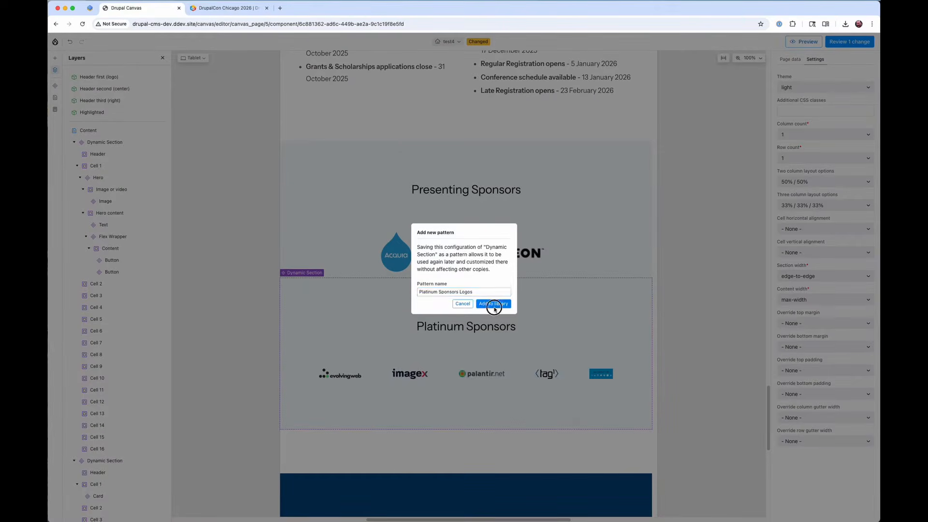
{"action": "left_click", "coordinate": [493, 304]}
- Insert the saved featured sessions pattern below the Platinum Sponsors section
{"action": "left_click", "coordinate": [54, 58]}
{"action": "left_click", "coordinate": [113, 74]}
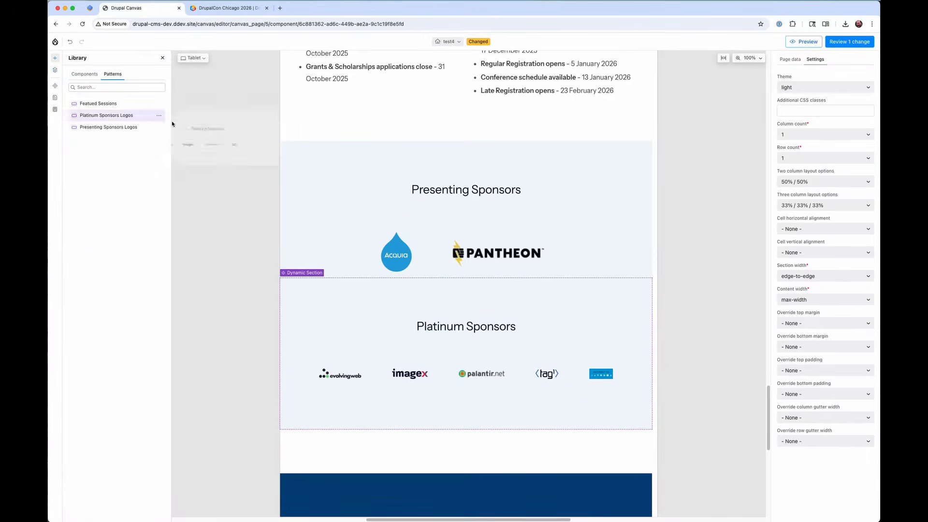
{"action": "mouse_move", "coordinate": [98, 105]}
{"action": "left_click_drag", "start_coordinate": [151, 108], "coordinate": [393, 331]}
- Select the dynamic section containing the Featured Sessions carousel and set its theme to white
{"action": "left_click", "coordinate": [54, 70]}
{"action": "scroll", "coordinate": [108, 377], "scroll_direction": "down", "scroll_amount": 20}
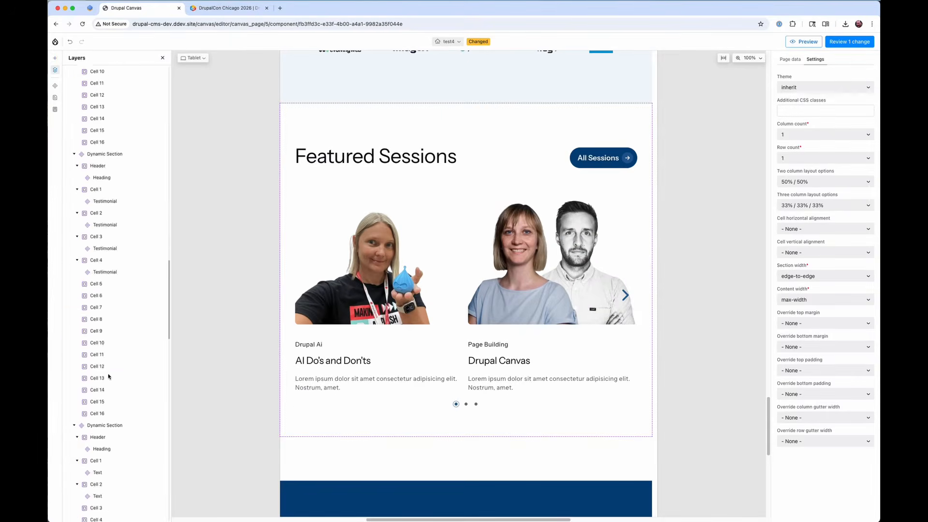
{"action": "scroll", "coordinate": [102, 407], "scroll_direction": "down", "scroll_amount": 7}
{"action": "left_click", "coordinate": [115, 304]}
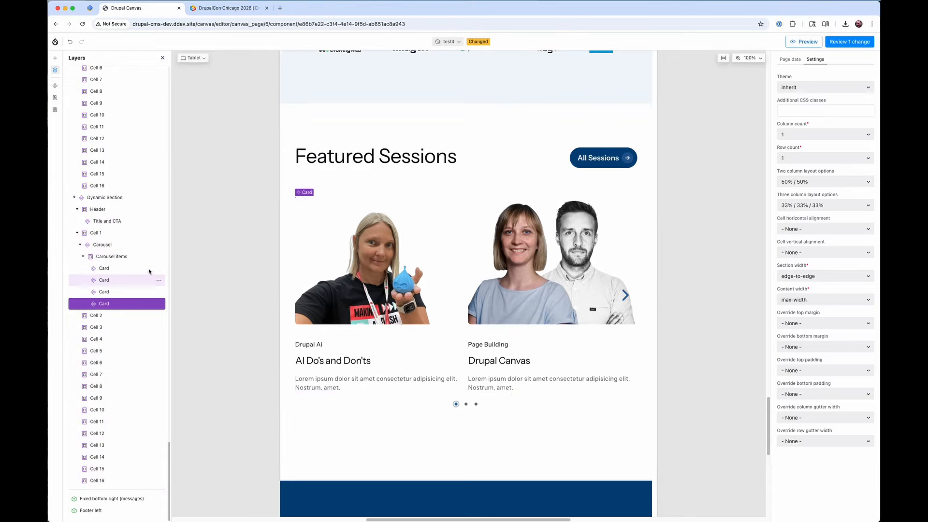
{"action": "left_click", "coordinate": [105, 197]}
{"action": "left_click", "coordinate": [822, 85]}
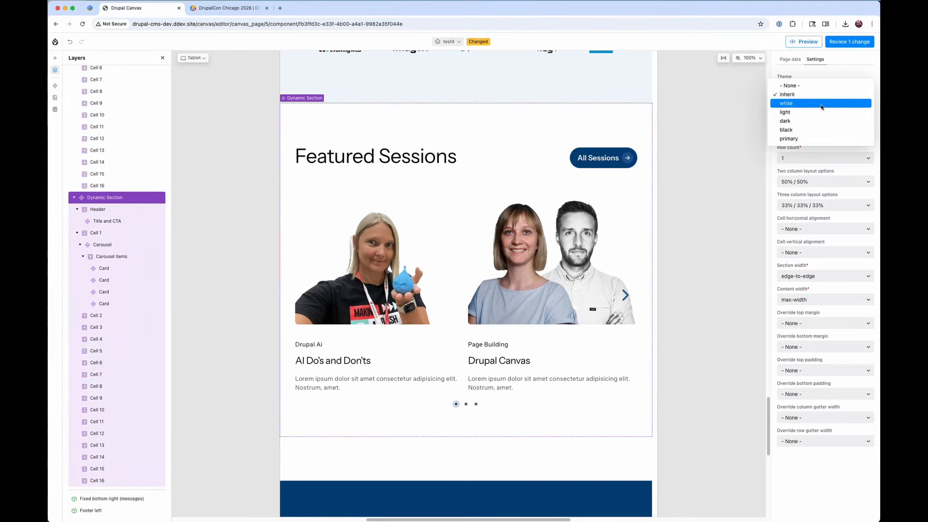
{"action": "left_click", "coordinate": [816, 130]}
{"action": "left_click", "coordinate": [811, 88]}
{"action": "left_click", "coordinate": [811, 87]}
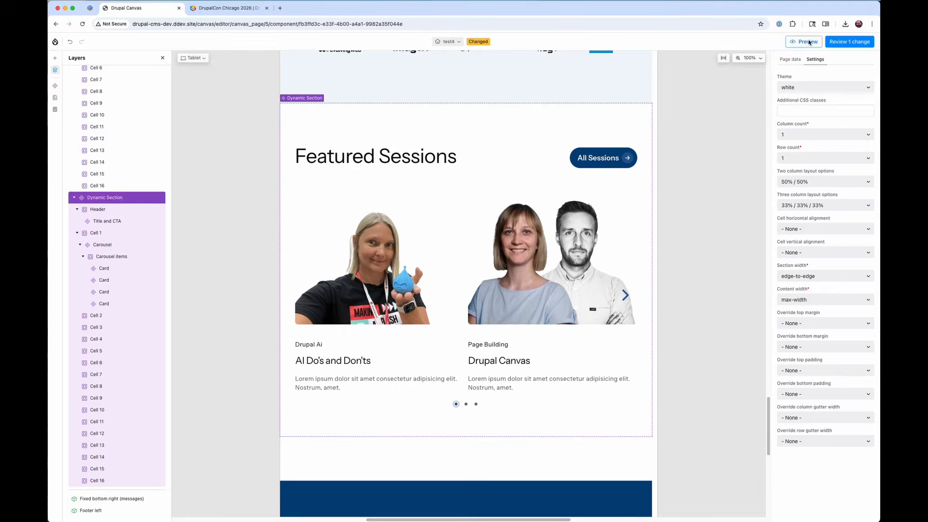
- Preview the full-width page down to Featured Sessions and advance the session carousel by one slide
{"action": "left_click", "coordinate": [804, 42]}
{"action": "scroll", "coordinate": [583, 272], "scroll_direction": "down", "scroll_amount": 6}
{"action": "scroll", "coordinate": [583, 272], "scroll_direction": "down", "scroll_amount": 20}
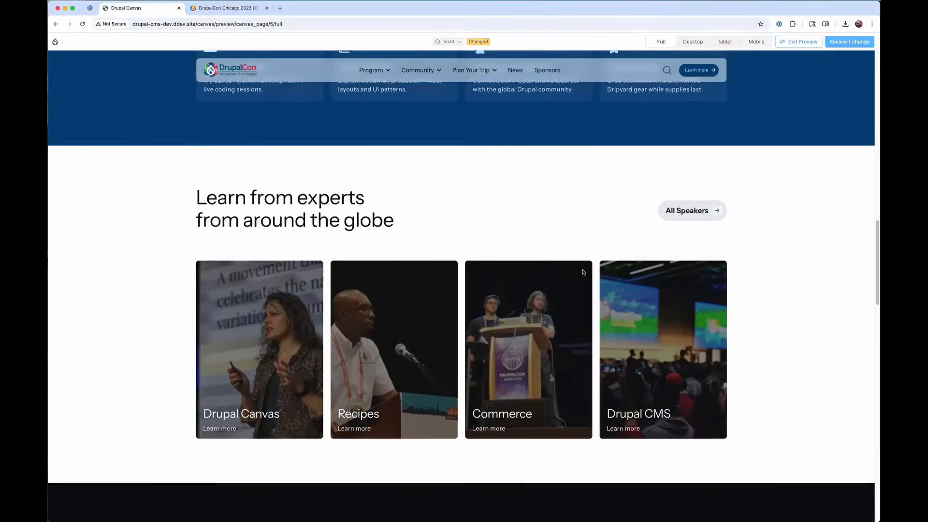
{"action": "scroll", "coordinate": [583, 272], "scroll_direction": "down", "scroll_amount": 11}
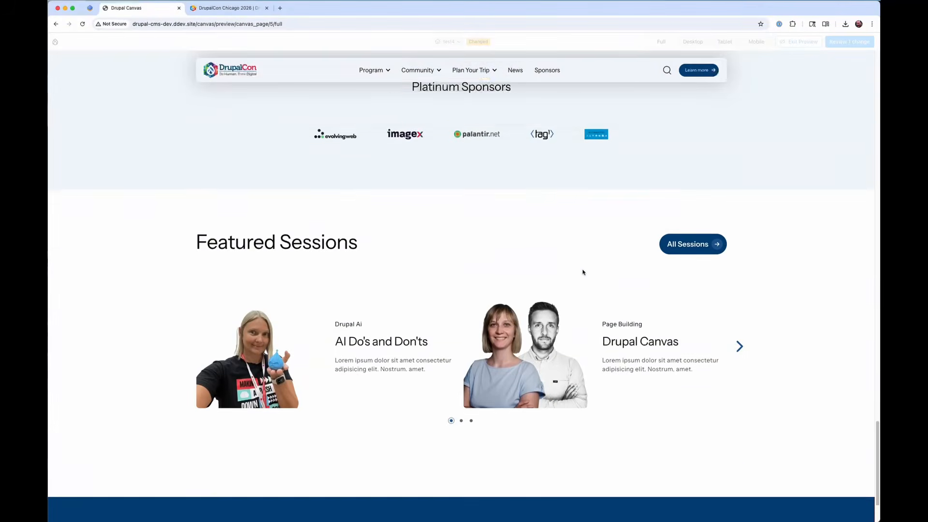
{"action": "left_click", "coordinate": [737, 306]}
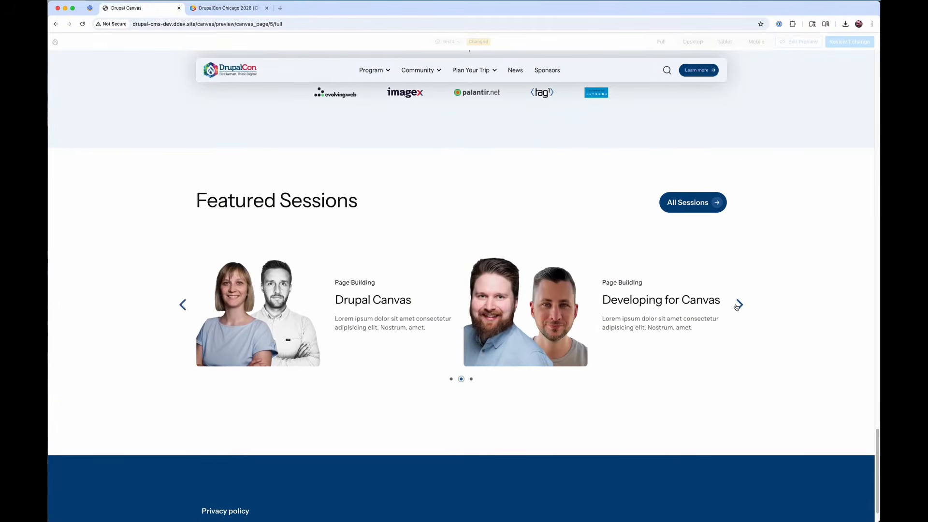
{"action": "scroll", "coordinate": [446, 262], "scroll_direction": "up", "scroll_amount": 20}
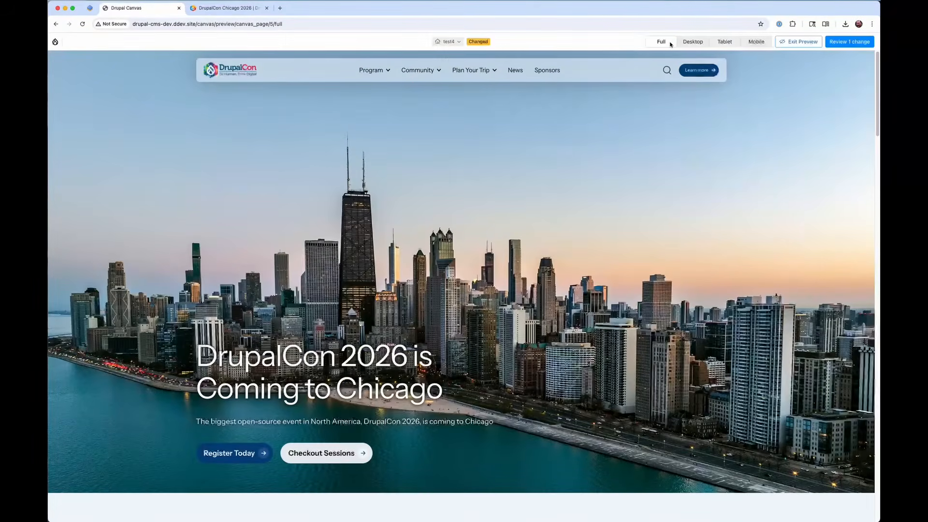
- Review the landing page's layout at tablet width from the hero to the sponsor sections
{"action": "left_click", "coordinate": [724, 42]}
{"action": "scroll", "coordinate": [439, 242], "scroll_direction": "down", "scroll_amount": 15}
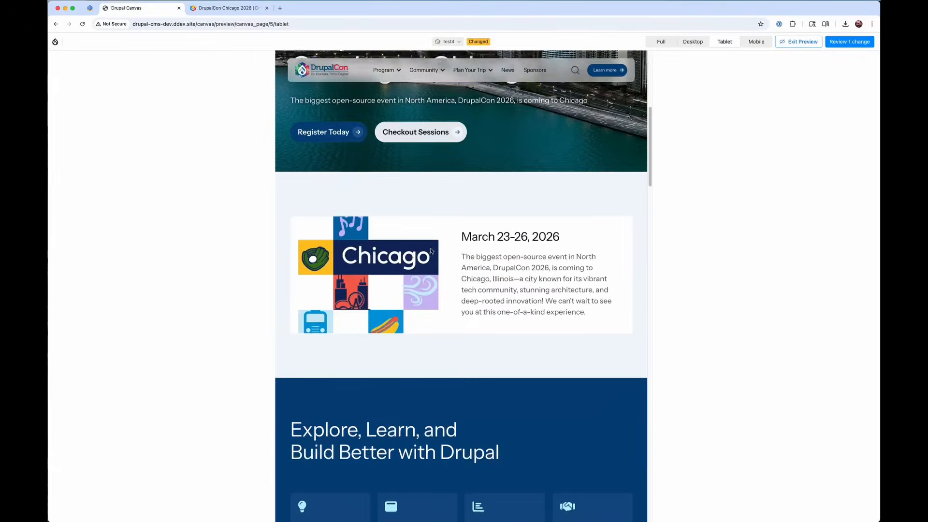
{"action": "scroll", "coordinate": [431, 251], "scroll_direction": "down", "scroll_amount": 20}
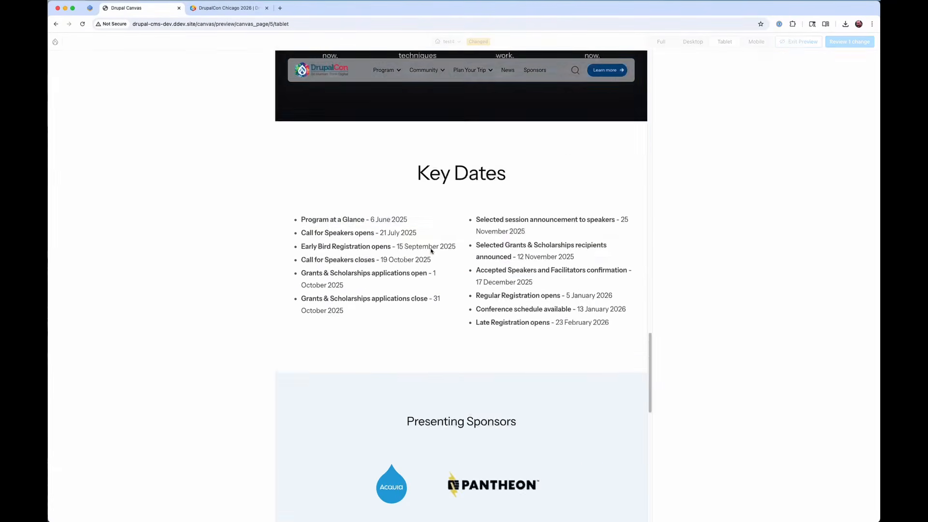
{"action": "scroll", "coordinate": [431, 250], "scroll_direction": "up", "scroll_amount": 20}
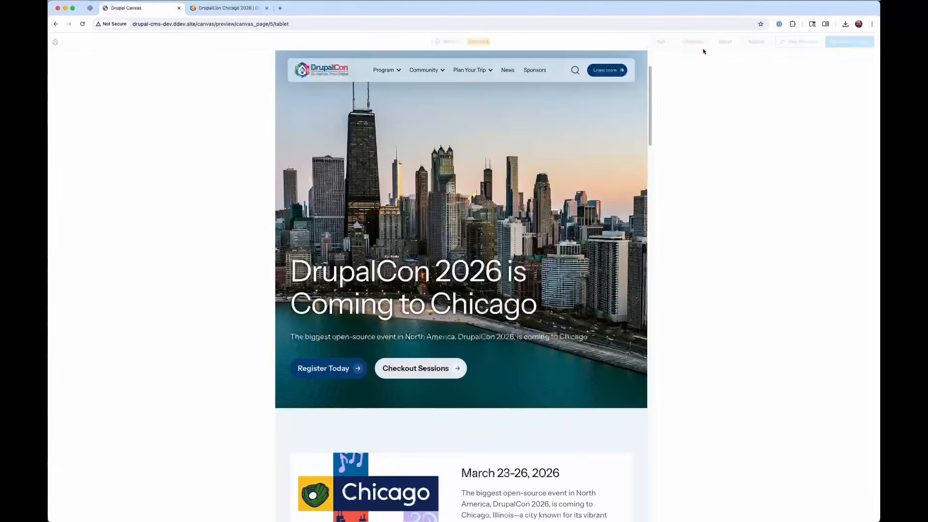
- Review the landing page's layout at mobile width, restore the full-width preview and return to the editor
{"action": "left_click", "coordinate": [755, 42]}
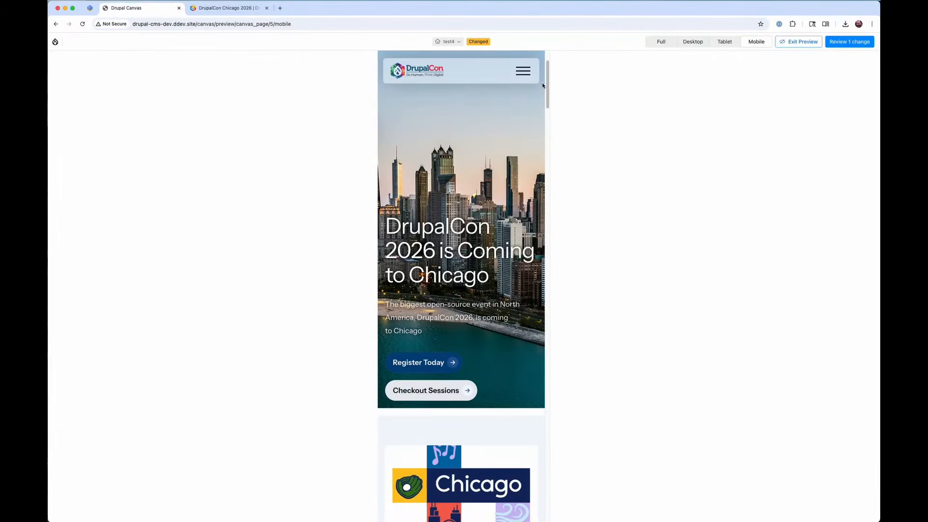
{"action": "scroll", "coordinate": [464, 243], "scroll_direction": "down", "scroll_amount": 20}
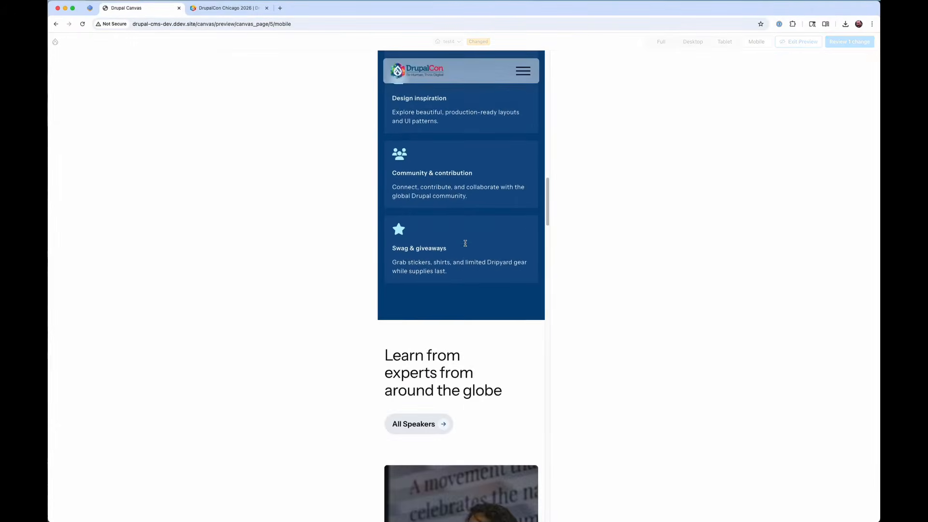
{"action": "scroll", "coordinate": [465, 243], "scroll_direction": "down", "scroll_amount": 20}
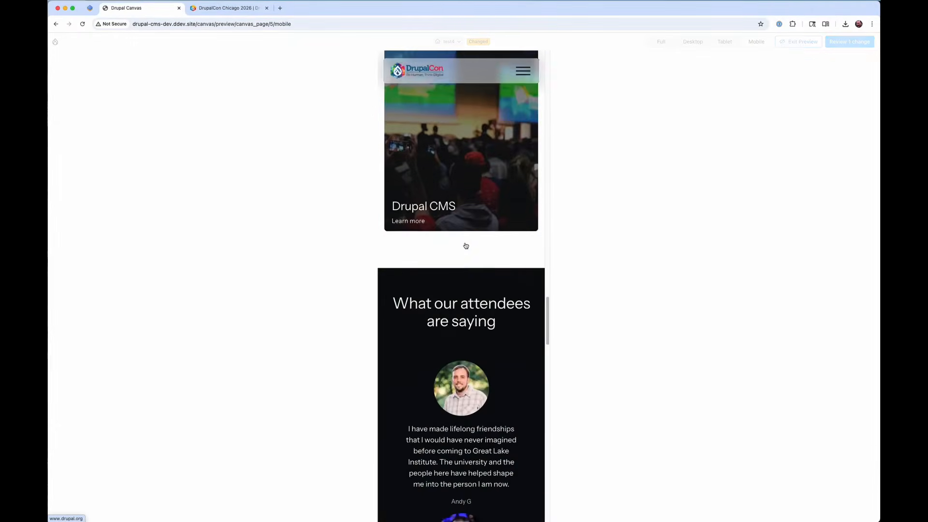
{"action": "scroll", "coordinate": [466, 246], "scroll_direction": "down", "scroll_amount": 20}
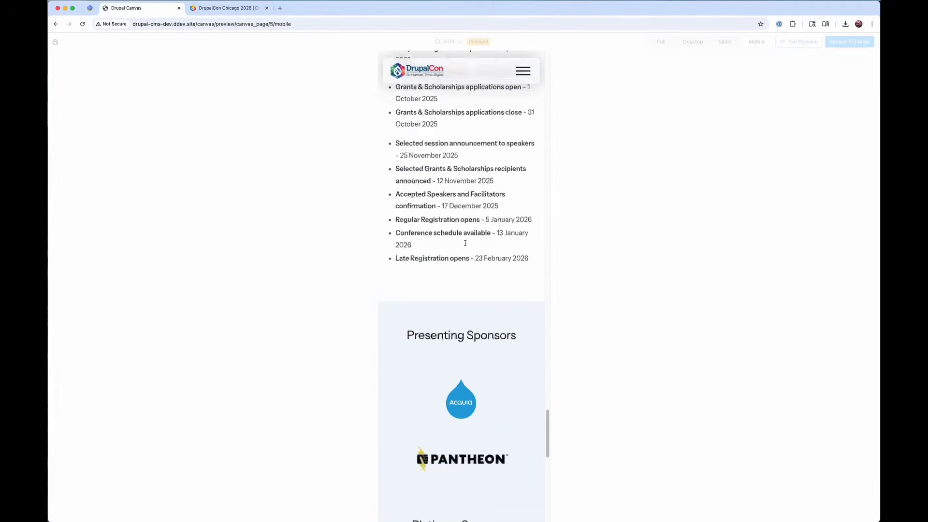
{"action": "scroll", "coordinate": [465, 243], "scroll_direction": "up", "scroll_amount": 20}
{"action": "left_click", "coordinate": [662, 42]}
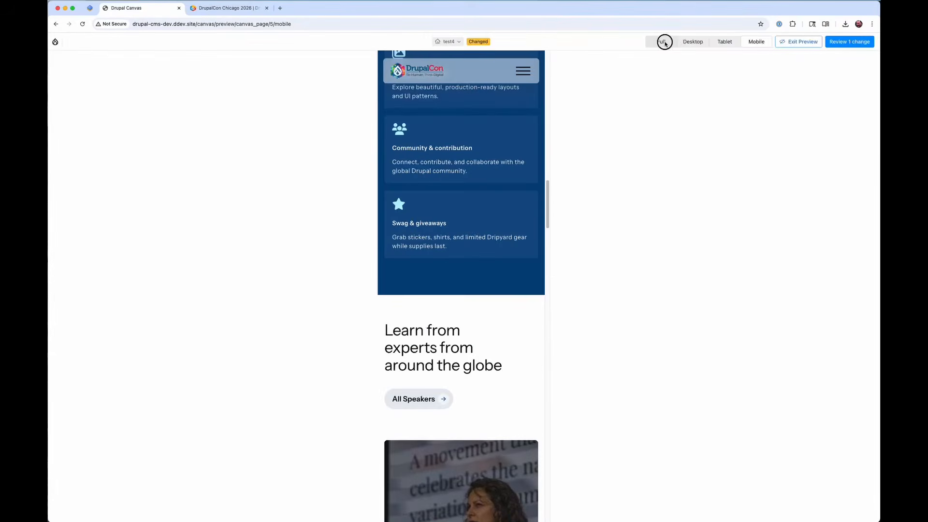
{"action": "left_click", "coordinate": [800, 42]}
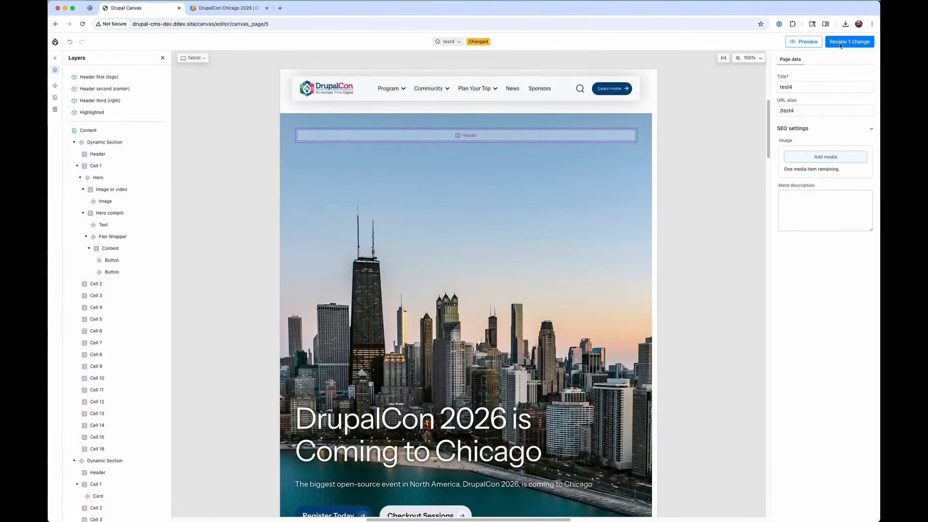
- Publish the pending landing page change and open the published page to view its hero
{"action": "left_click", "coordinate": [849, 42]}
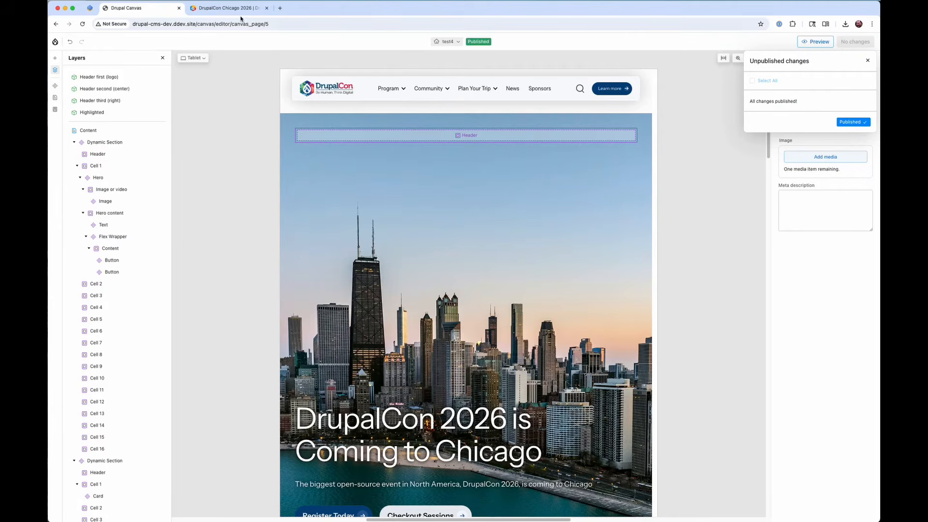
{"action": "left_click", "coordinate": [55, 42]}
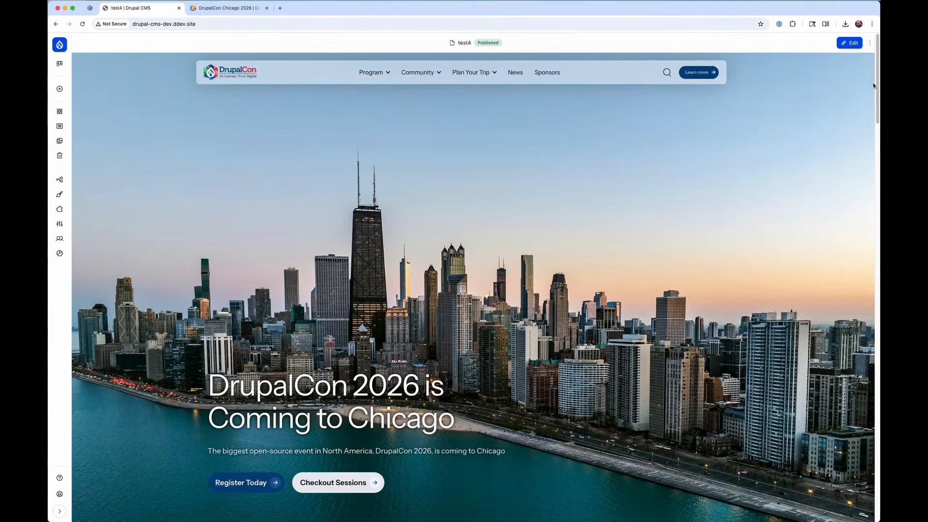
{"action": "mouse_move", "coordinate": [875, 76]}
{"action": "left_mouse_down"}
{"action": "mouse_move", "coordinate": [878, 473]}
{"action": "mouse_move", "coordinate": [877, 71]}
{"action": "left_mouse_up"}
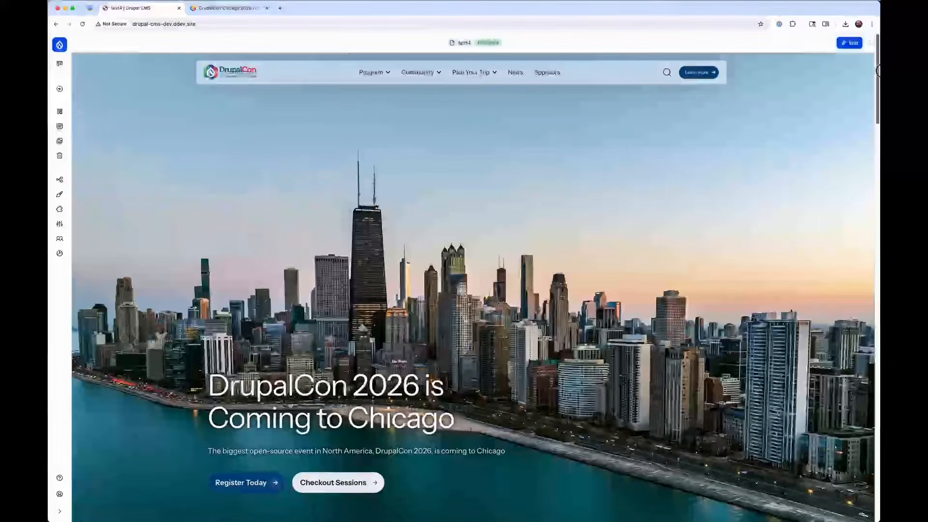
- Reopen the landing page for editing and delete the skyline image from the hero
{"action": "left_click", "coordinate": [849, 42]}
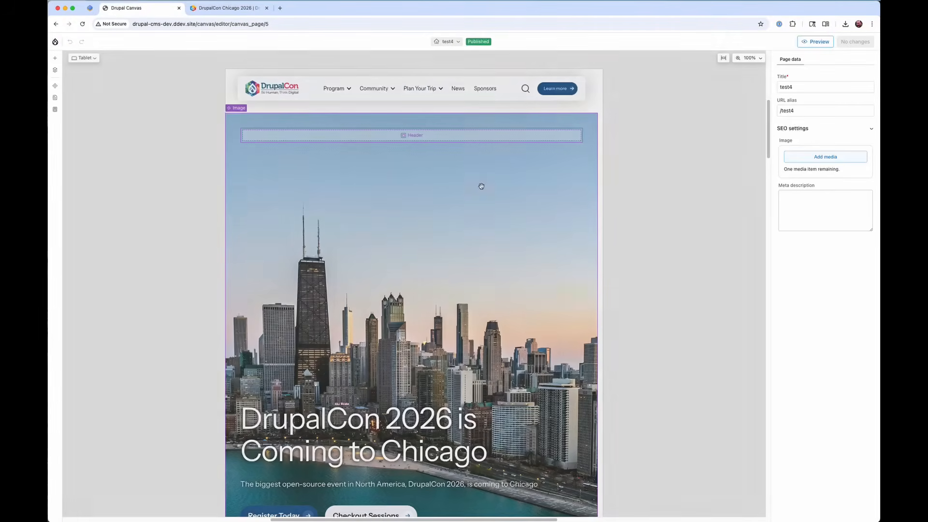
{"action": "left_click", "coordinate": [373, 233]}
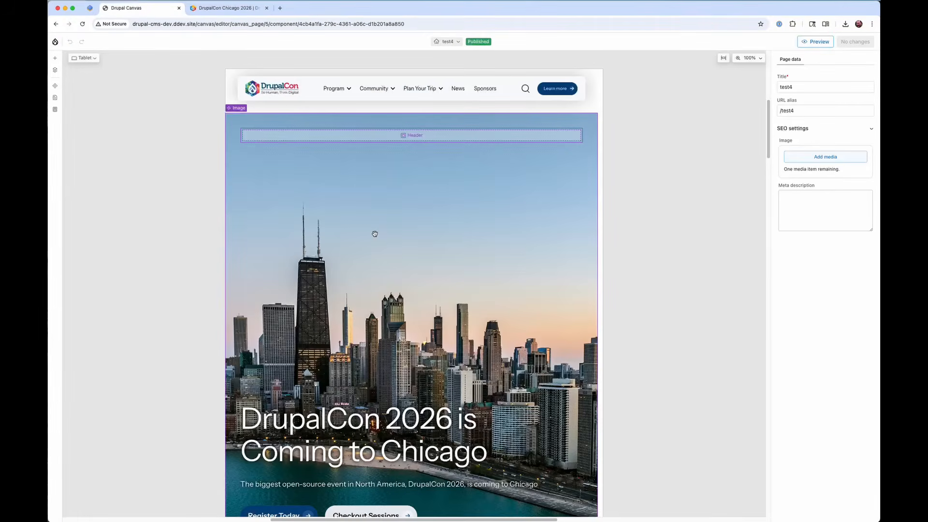
{"action": "right_click", "coordinate": [375, 234]}
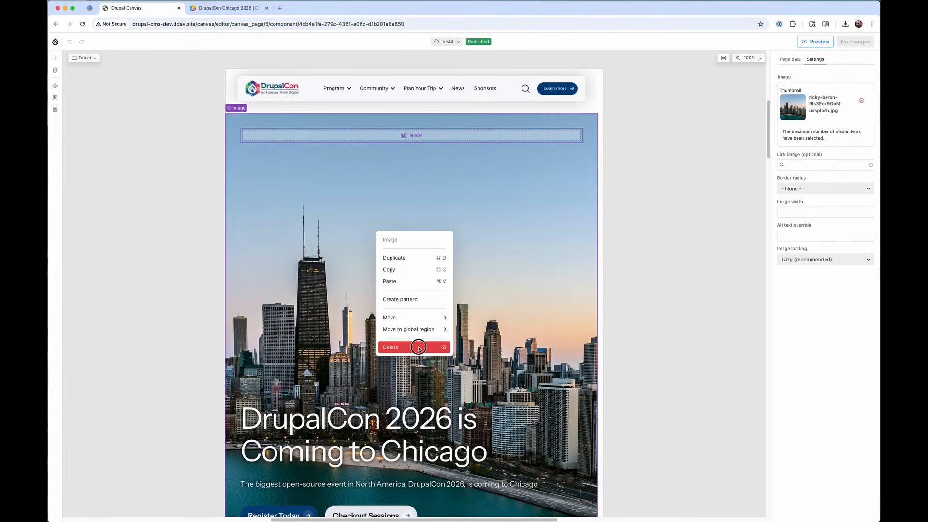
{"action": "left_click", "coordinate": [418, 347]}
- Add a Video component to the hero's empty media slot, using chicago-skyline-processed.mp4 from the Chicago 2 folder in Downloads with autoplay enabled
{"action": "left_click", "coordinate": [55, 58]}
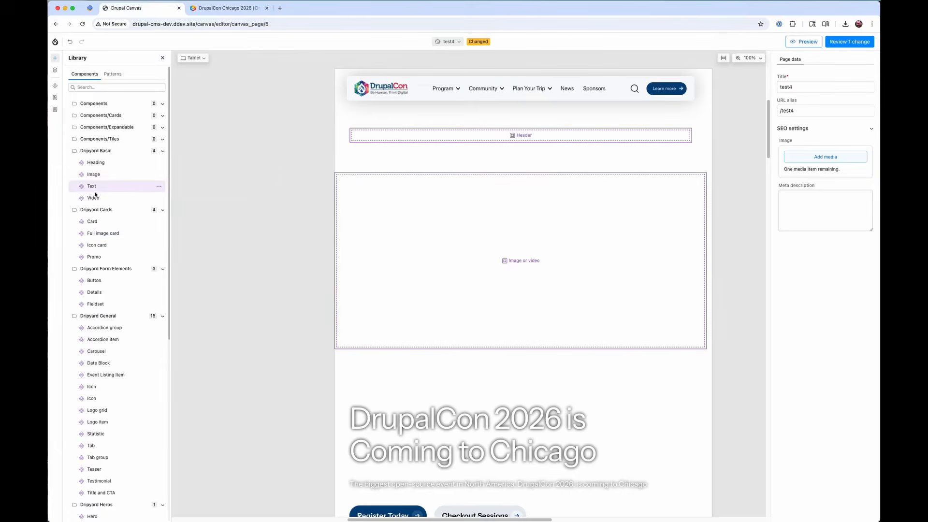
{"action": "left_click_drag", "start_coordinate": [95, 194], "coordinate": [607, 257]}
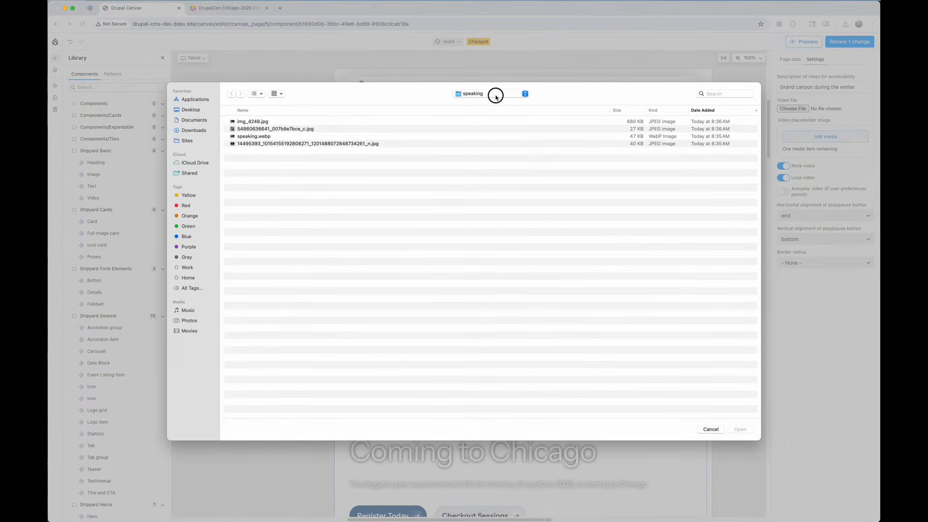
{"action": "left_click", "coordinate": [496, 96]}
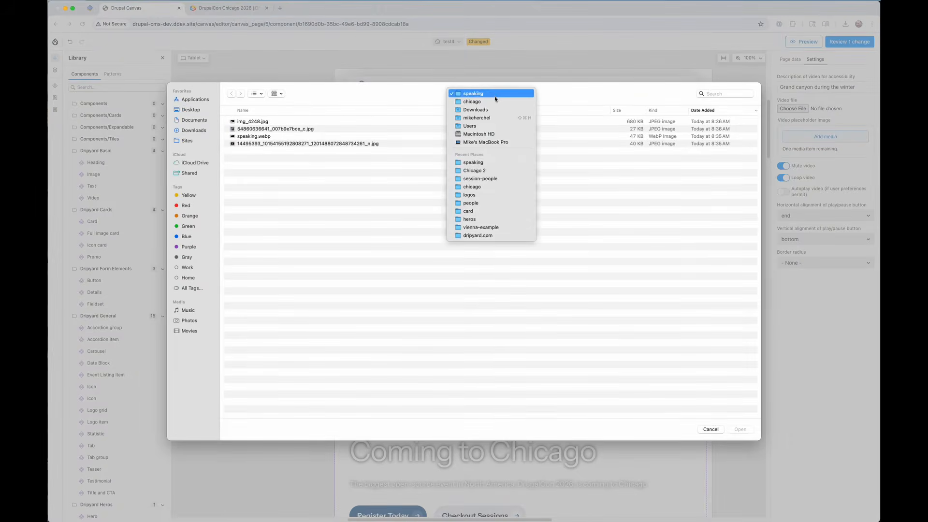
{"action": "left_click", "coordinate": [489, 109]}
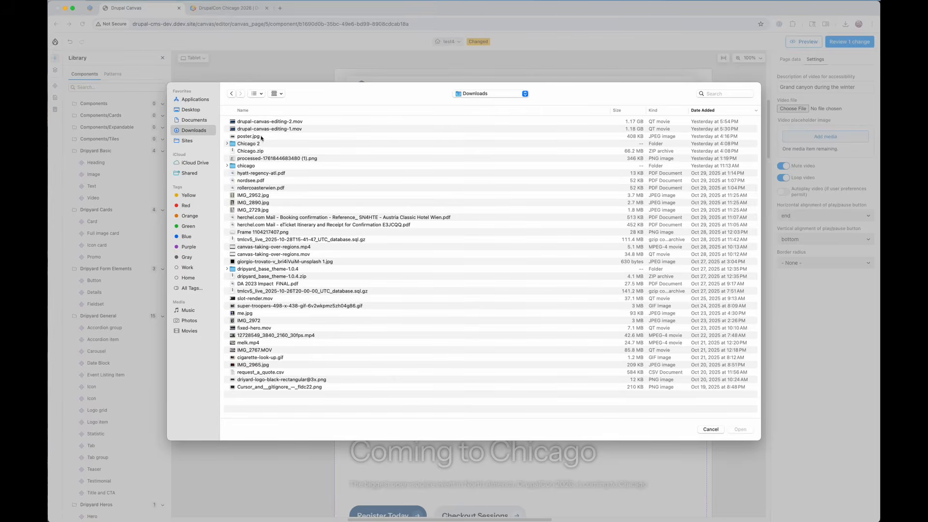
{"action": "double_click", "coordinate": [258, 144]}
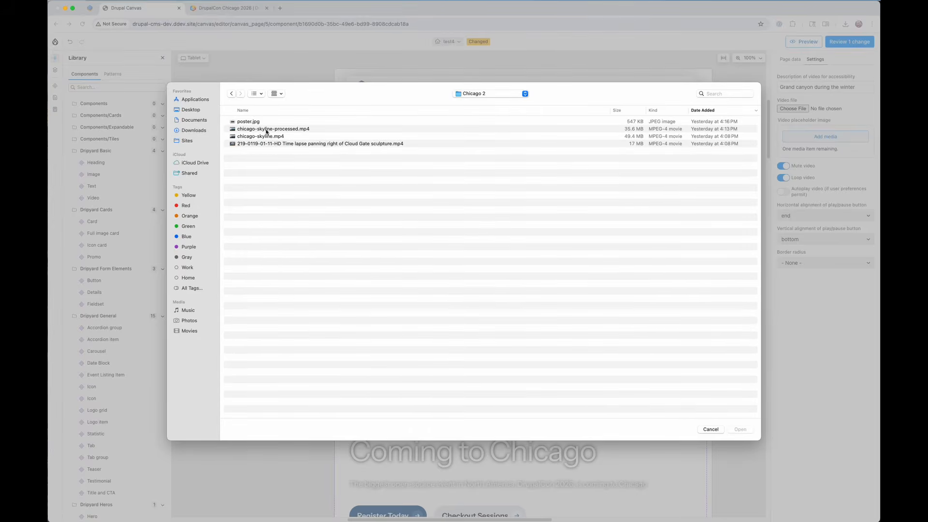
{"action": "double_click", "coordinate": [266, 129]}
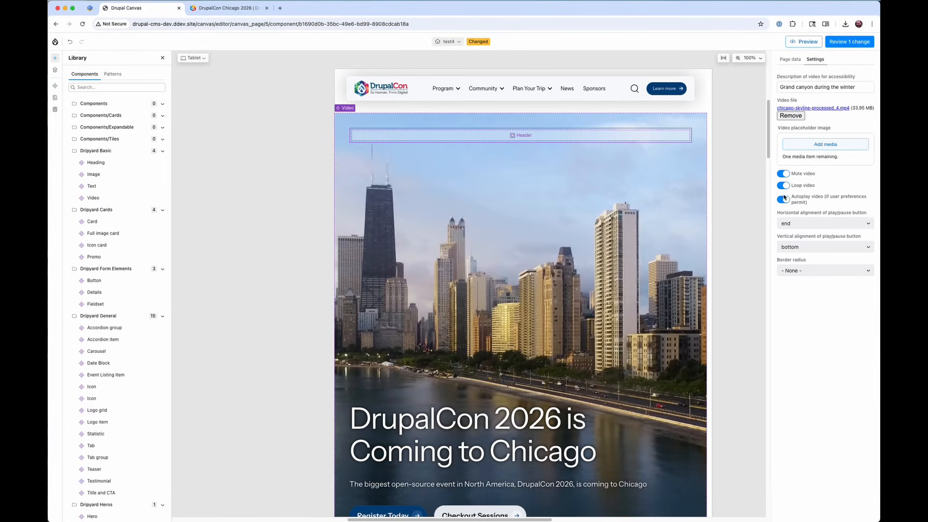
- Preview the full-width page with the hero video, then pause and resume its playback
{"action": "left_click", "coordinate": [802, 41]}
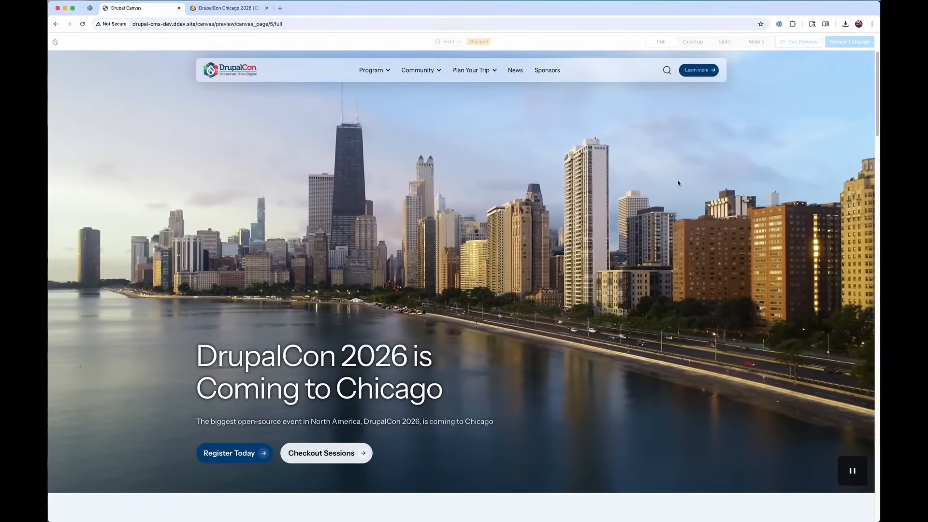
{"action": "scroll", "coordinate": [677, 183], "scroll_direction": "down", "scroll_amount": 6}
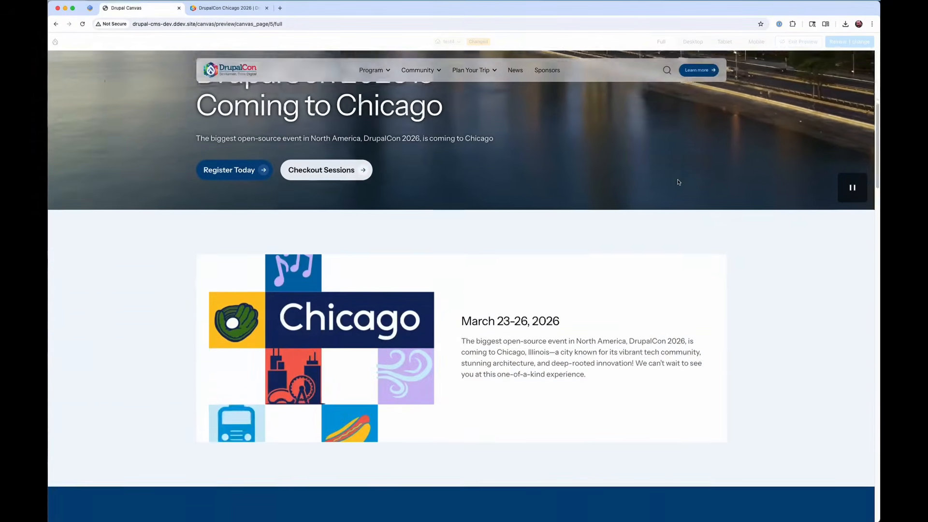
{"action": "scroll", "coordinate": [678, 182], "scroll_direction": "up", "scroll_amount": 3}
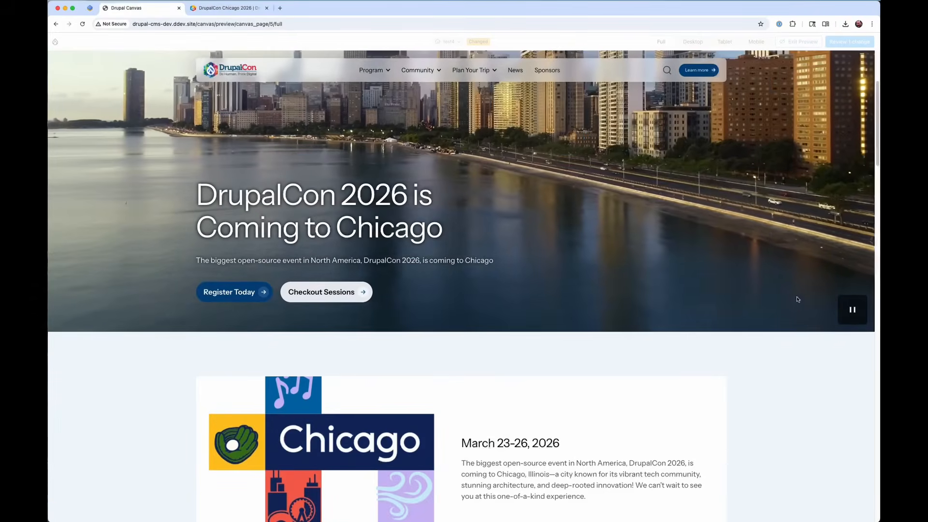
{"action": "scroll", "coordinate": [797, 299], "scroll_direction": "up", "scroll_amount": 3}
{"action": "left_click", "coordinate": [853, 469]}
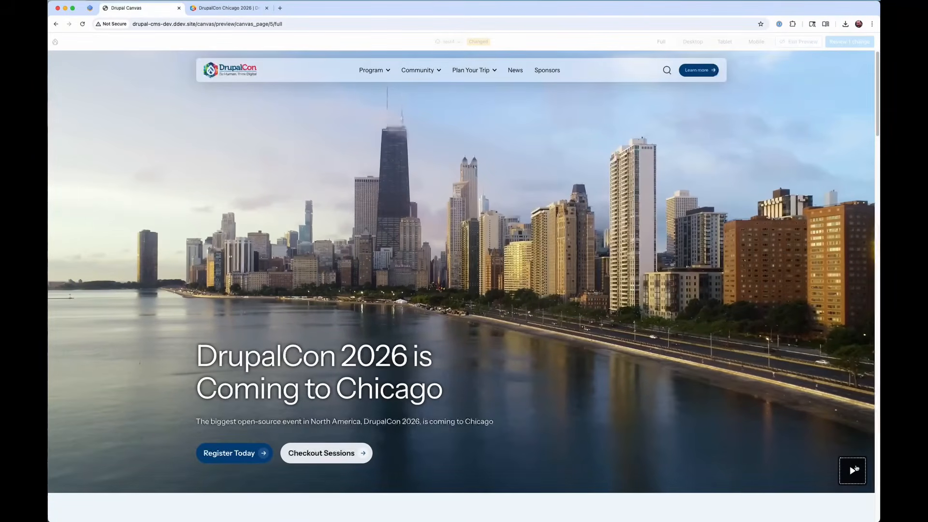
{"action": "left_click", "coordinate": [859, 469]}
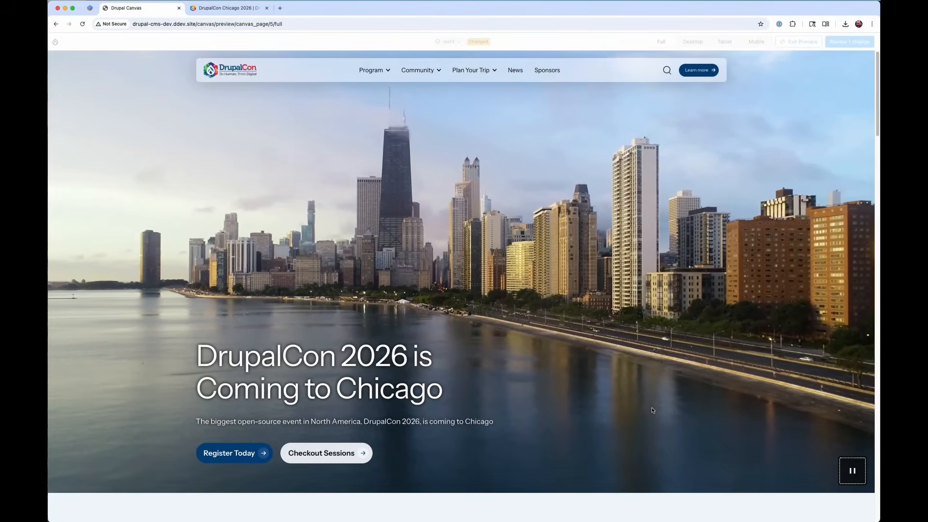
- Review the previewed page's sections from the hero down to Key Dates and return to the top
{"action": "scroll", "coordinate": [644, 409], "scroll_direction": "down", "scroll_amount": 6}
{"action": "scroll", "coordinate": [644, 409], "scroll_direction": "down", "scroll_amount": 15}
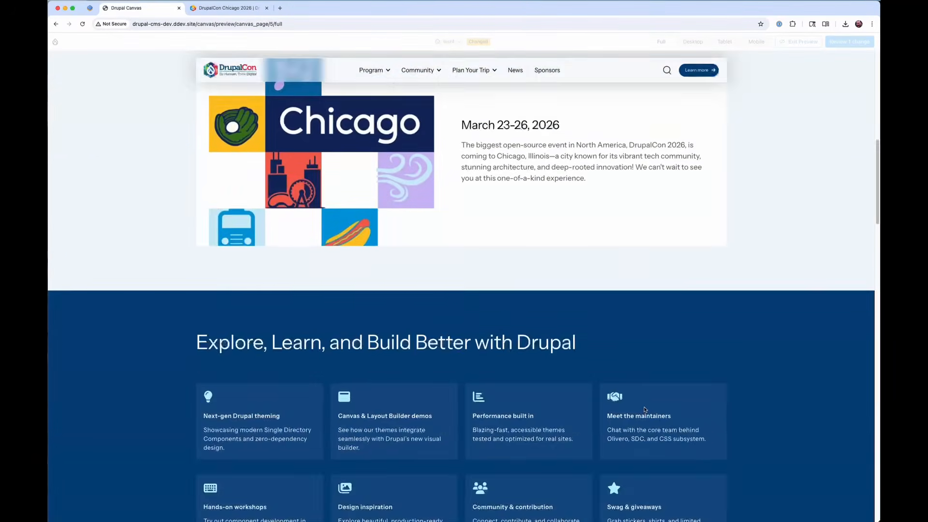
{"action": "scroll", "coordinate": [644, 409], "scroll_direction": "down", "scroll_amount": 17}
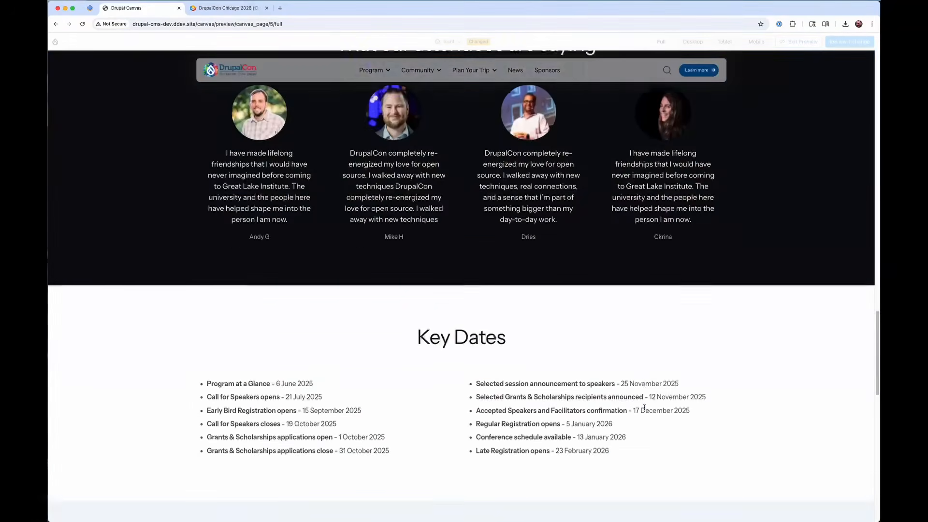
{"action": "scroll", "coordinate": [644, 407], "scroll_direction": "up", "scroll_amount": 11}
{"action": "scroll", "coordinate": [644, 408], "scroll_direction": "up", "scroll_amount": 20}
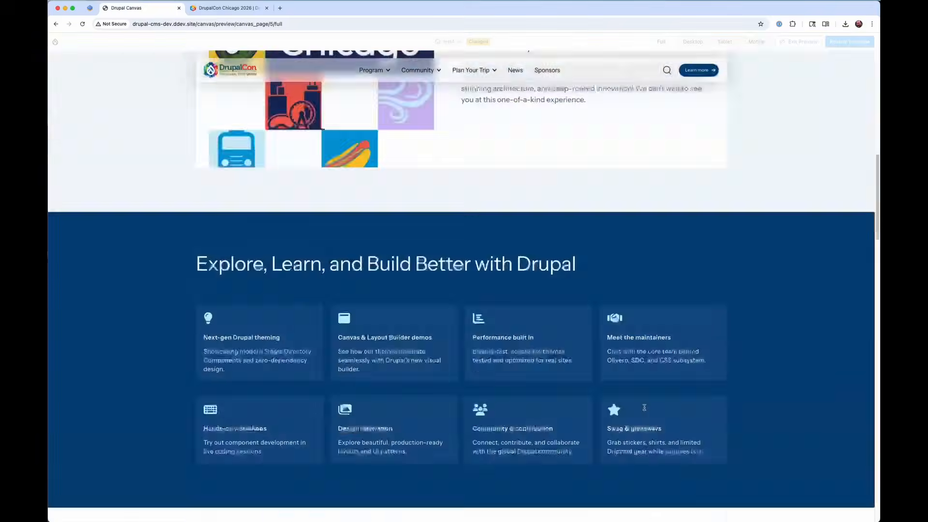
- Publish the hero video change, open the published page and play the hero video
{"action": "left_click", "coordinate": [849, 41]}
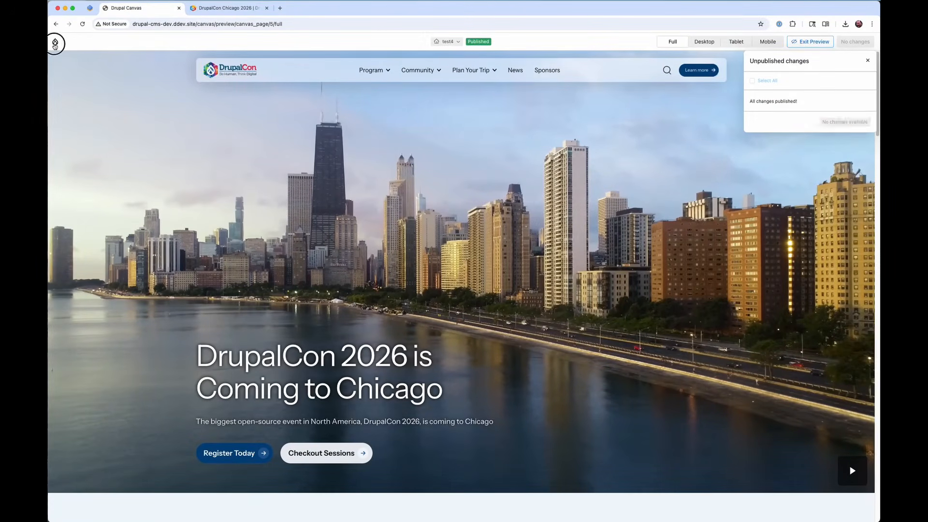
{"action": "left_click", "coordinate": [55, 44]}
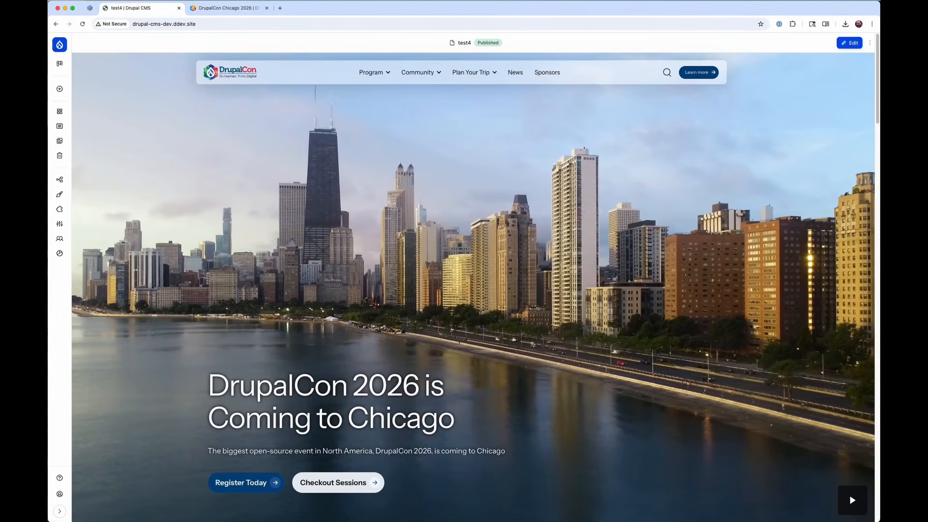
{"action": "scroll", "coordinate": [747, 357], "scroll_direction": "down", "scroll_amount": 2}
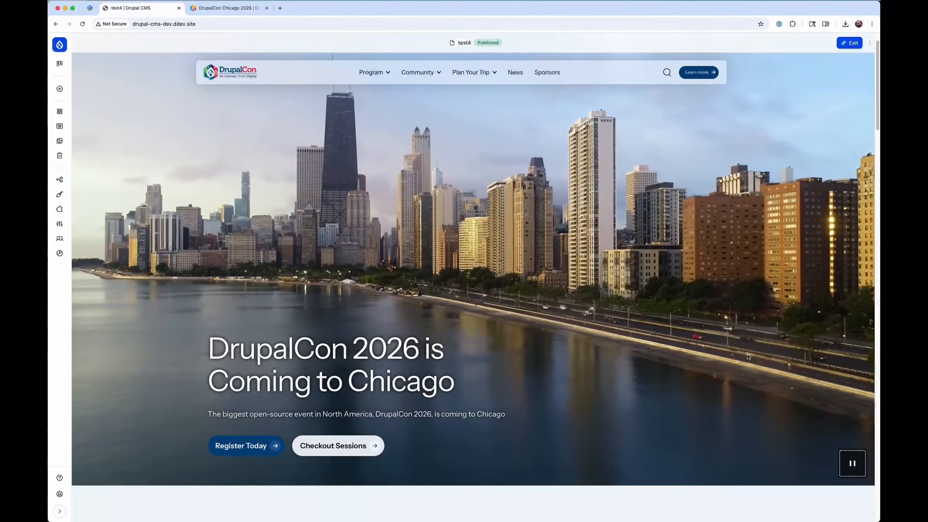
- Review the published landing page from the hero down to Featured Sessions and the footer, and return to the top
{"action": "scroll", "coordinate": [747, 357], "scroll_direction": "down", "scroll_amount": 12}
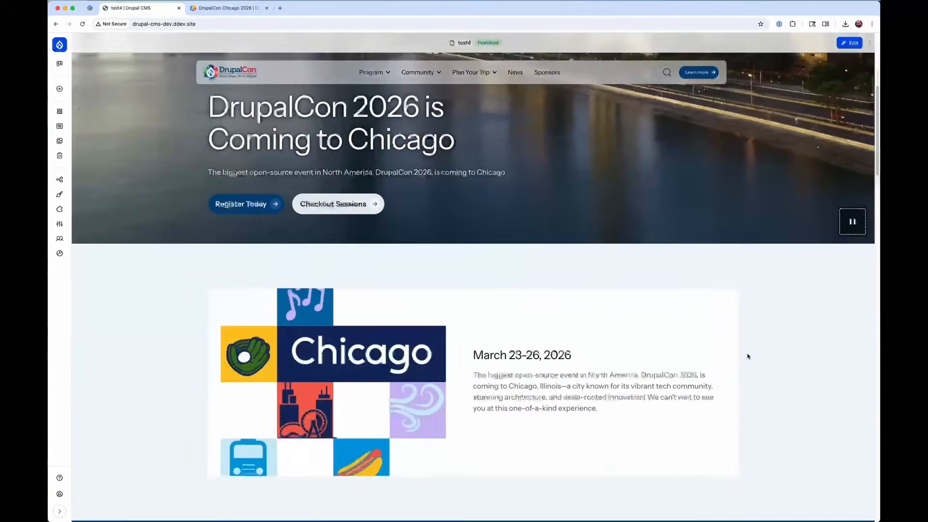
{"action": "scroll", "coordinate": [748, 356], "scroll_direction": "down", "scroll_amount": 20}
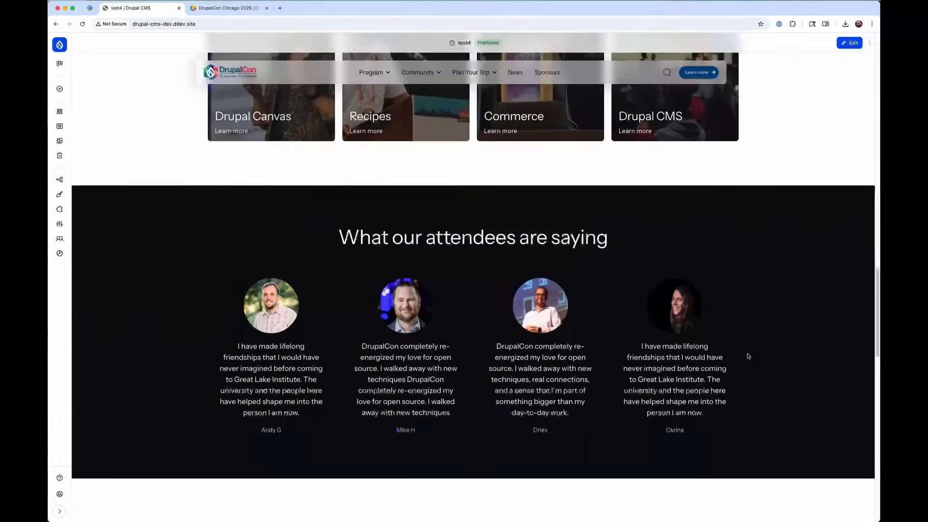
{"action": "scroll", "coordinate": [748, 356], "scroll_direction": "down", "scroll_amount": 4}
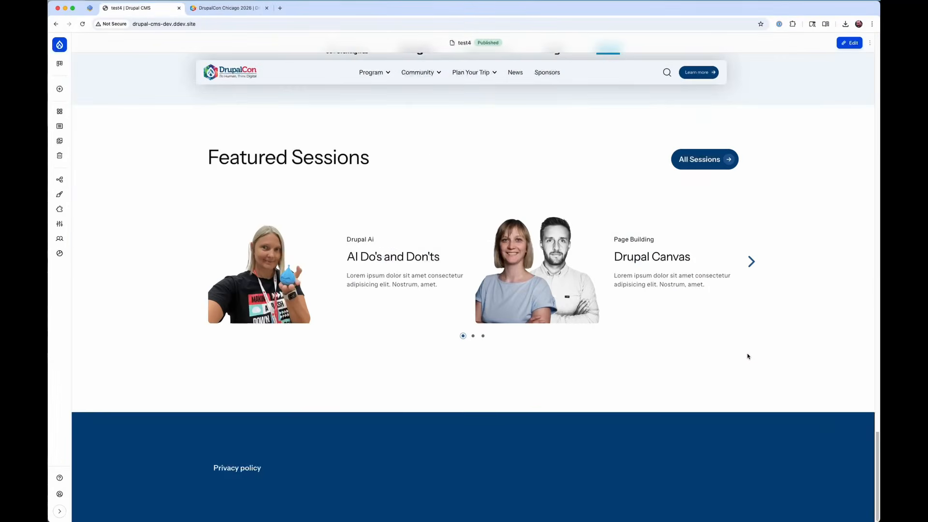
{"action": "scroll", "coordinate": [747, 356], "scroll_direction": "up", "scroll_amount": 20}
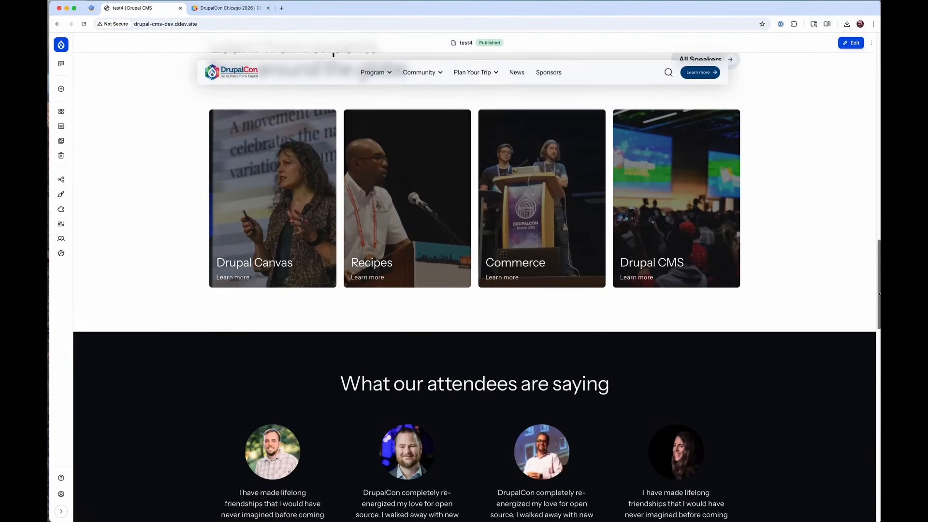
{"action": "left_click_drag", "start_coordinate": [879, 299], "coordinate": [877, 79]}
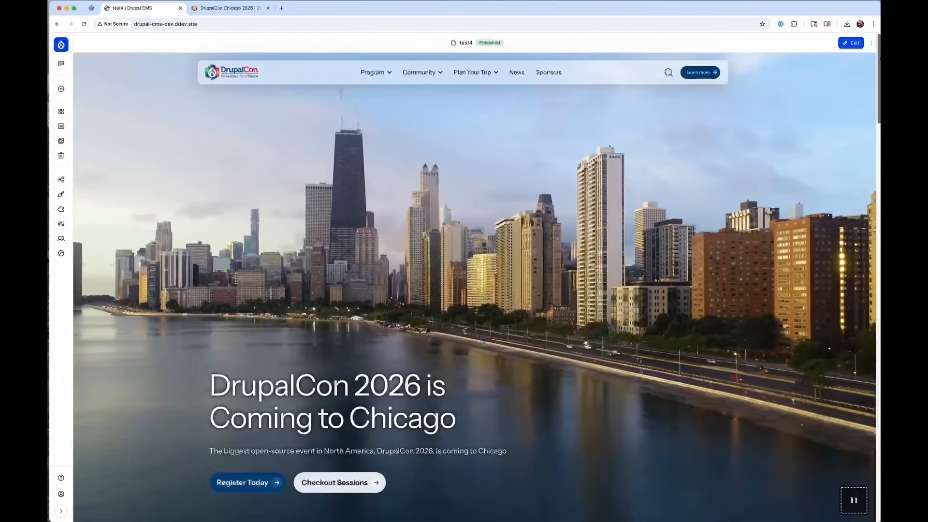
{"action": "left_click_drag", "start_coordinate": [877, 58], "coordinate": [849, 57]}
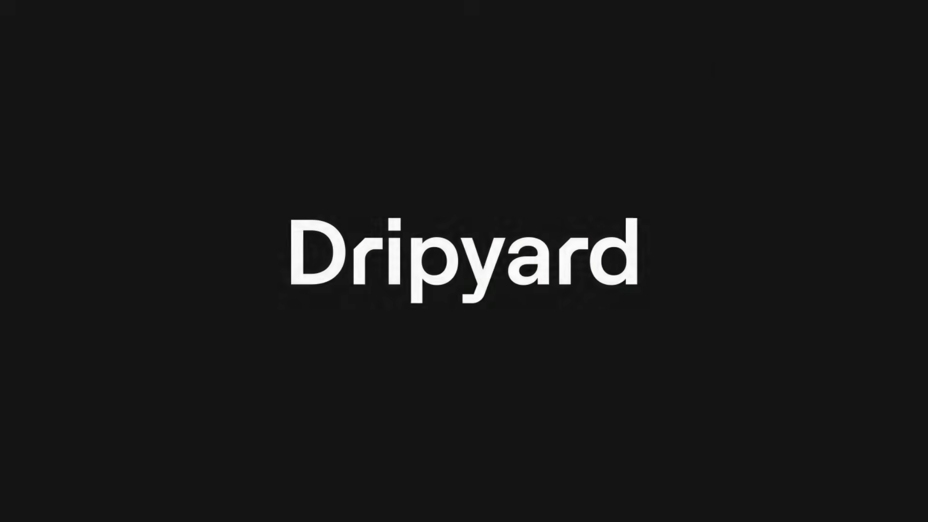